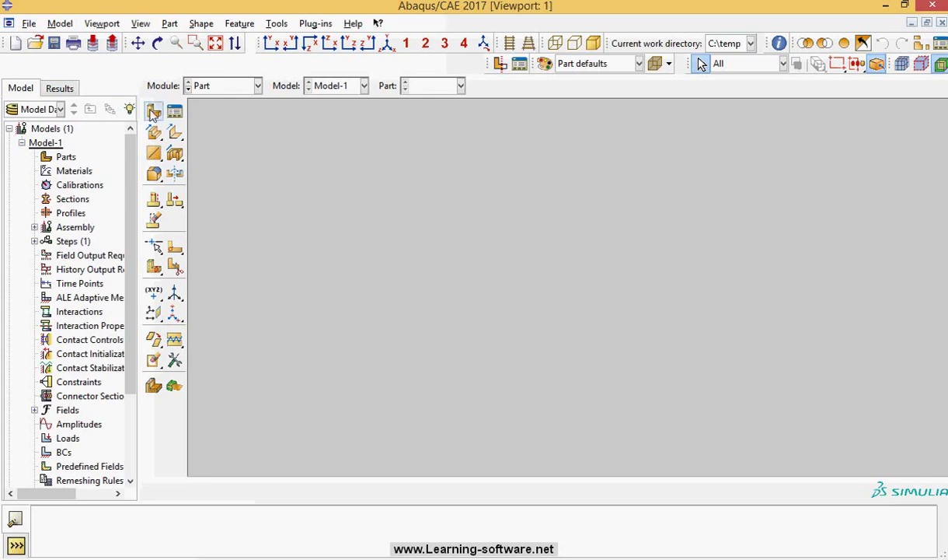
Create a 3D deformable part with a solid extrusion base feature and approximate size 200, shaped as a long square beam.
{"action": "left_click", "coordinate": [146, 109]}
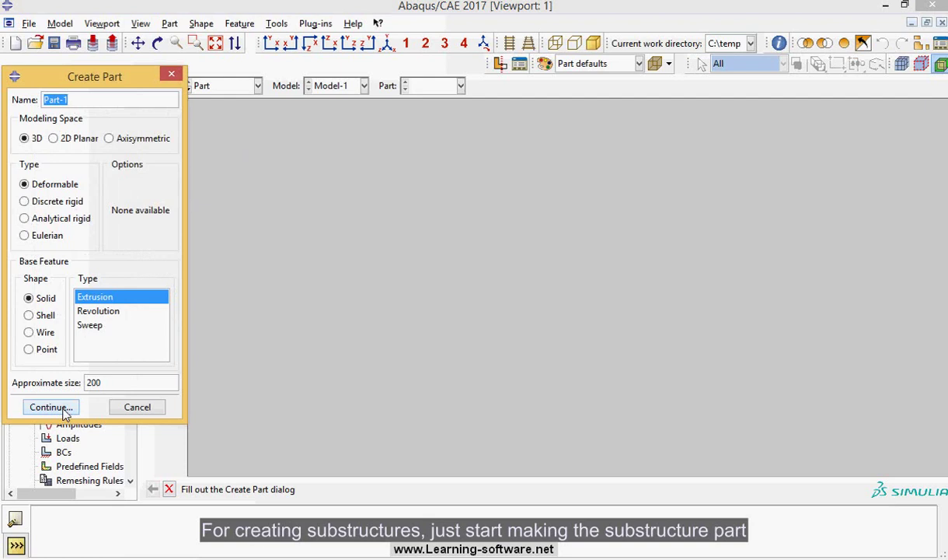
{"action": "left_click", "coordinate": [61, 404]}
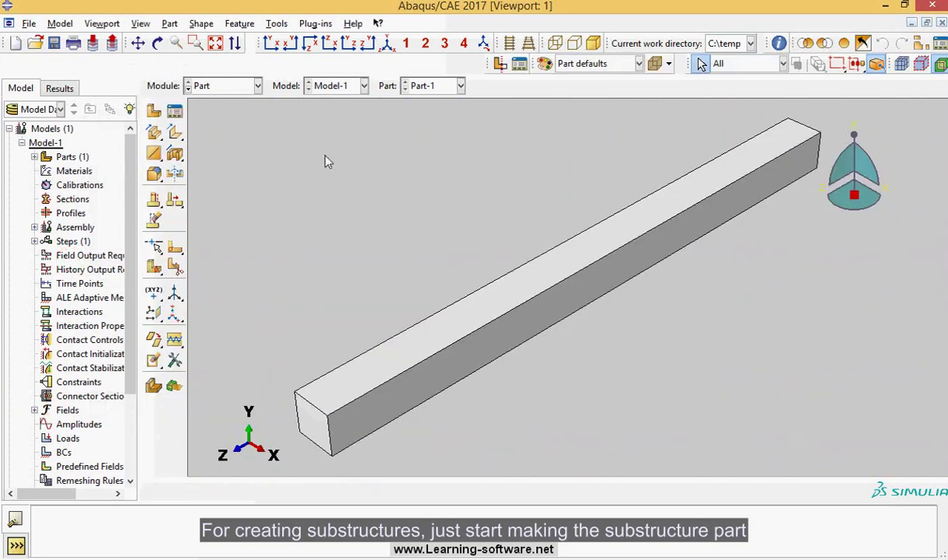
Switch to the Property module and define a material and a section for the beam.
{"action": "left_click", "coordinate": [258, 86]}
{"action": "left_click", "coordinate": [217, 116]}
{"action": "left_click", "coordinate": [154, 111]}
{"action": "left_click", "coordinate": [470, 218]}
{"action": "mouse_move", "coordinate": [476, 232]}
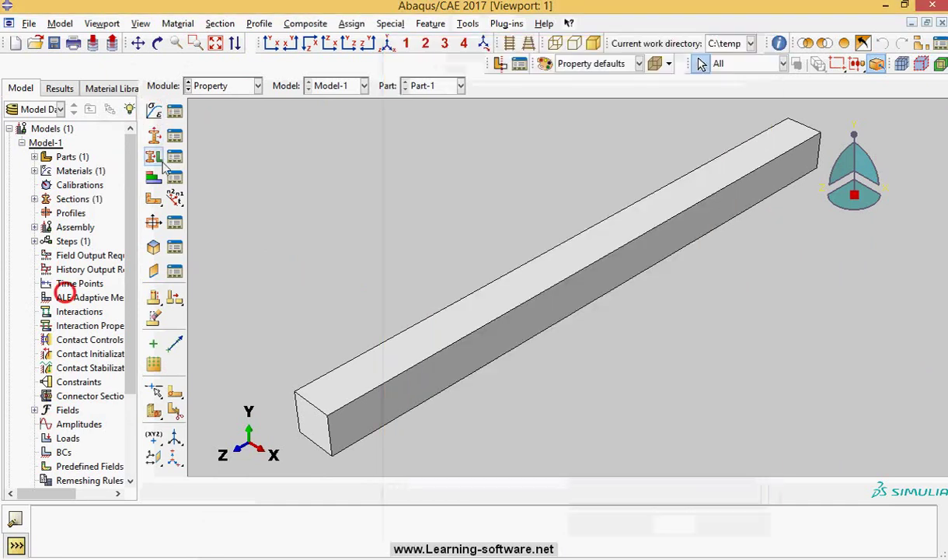
Assign the section to the whole beam part.
{"action": "left_click", "coordinate": [156, 158]}
{"action": "left_click", "coordinate": [387, 383]}
{"action": "left_click", "coordinate": [499, 489]}
{"action": "left_click", "coordinate": [51, 315]}
Switch to the Assembly module and create an instance of the beam part.
{"action": "left_click", "coordinate": [256, 85]}
{"action": "left_click", "coordinate": [224, 127]}
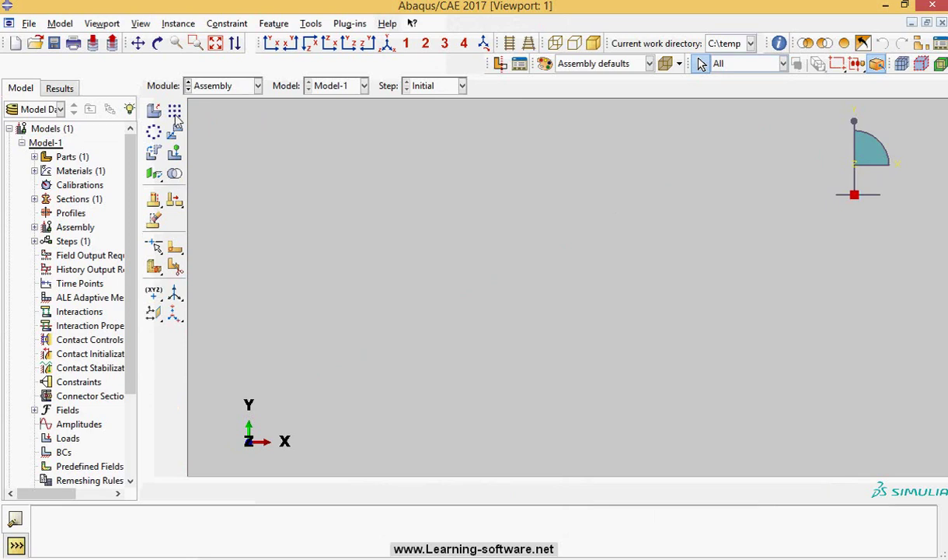
{"action": "left_click", "coordinate": [153, 110]}
{"action": "left_click", "coordinate": [39, 478]}
Create a linear perturbation step of type Substructure generation after the Initial step.
{"action": "left_click", "coordinate": [256, 86]}
{"action": "left_click", "coordinate": [206, 144]}
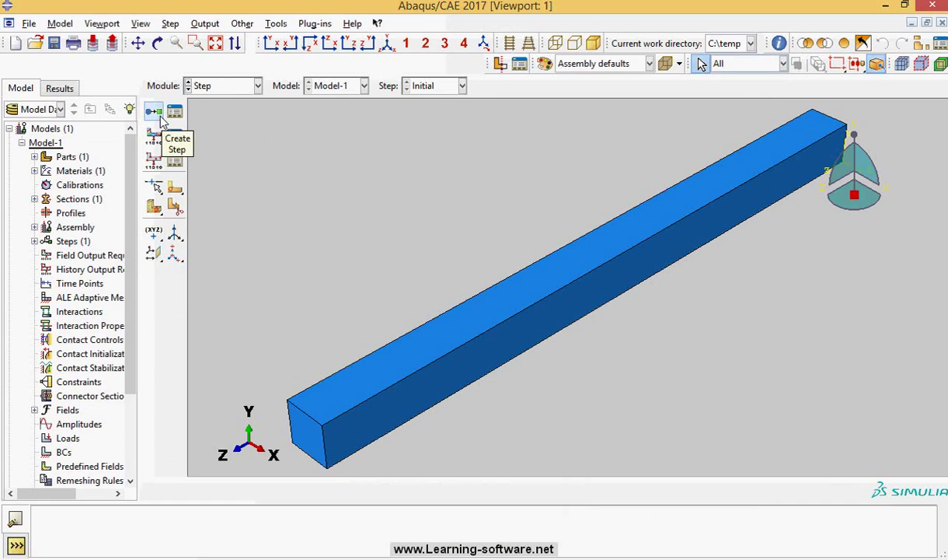
{"action": "left_click", "coordinate": [160, 117]}
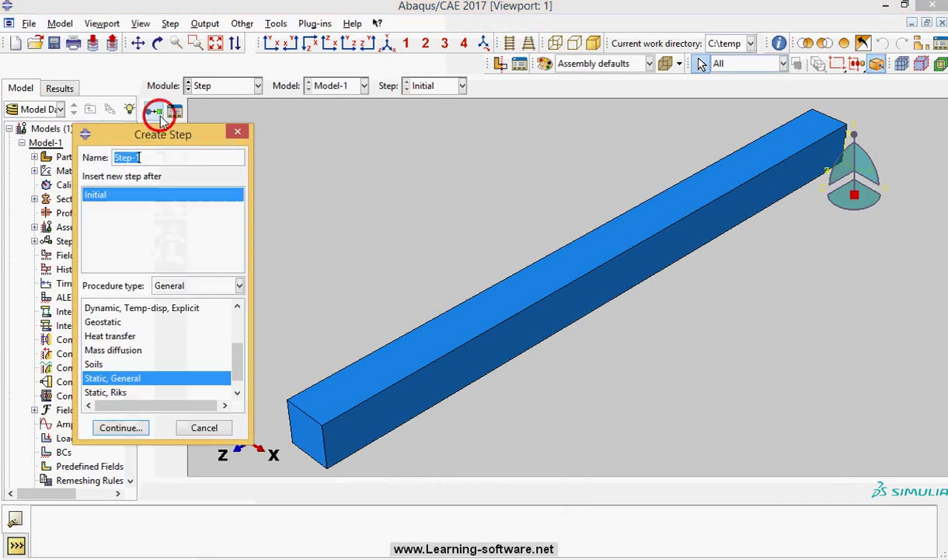
{"action": "left_click", "coordinate": [165, 285]}
{"action": "left_click", "coordinate": [169, 313]}
{"action": "left_click", "coordinate": [141, 363]}
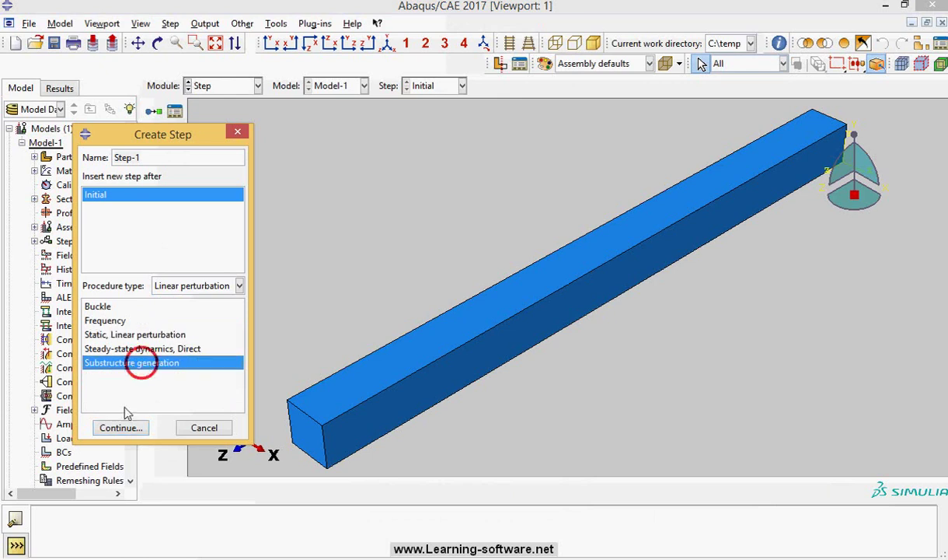
{"action": "left_click", "coordinate": [121, 428]}
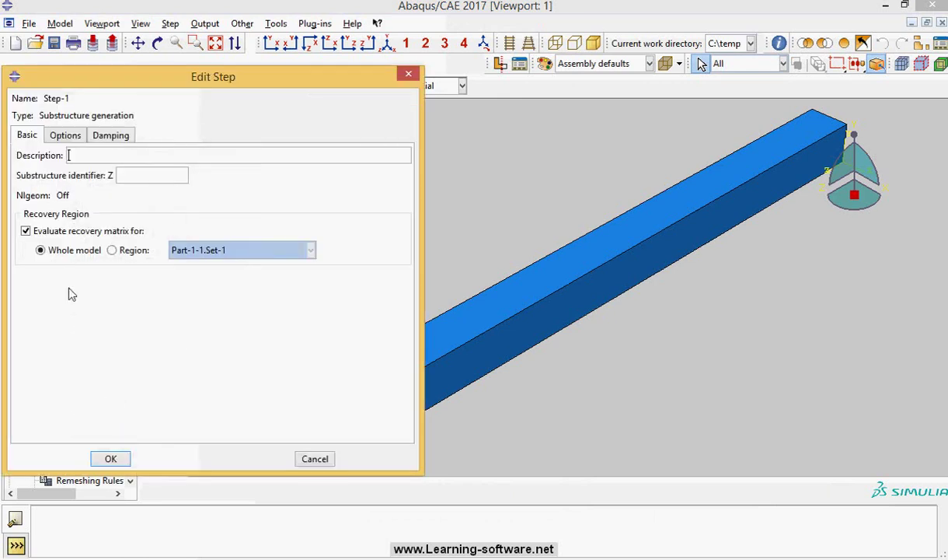
Set the step's substructure identifier to 1 and evaluate the recovery matrix for the whole model.
{"action": "left_click", "coordinate": [126, 176]}
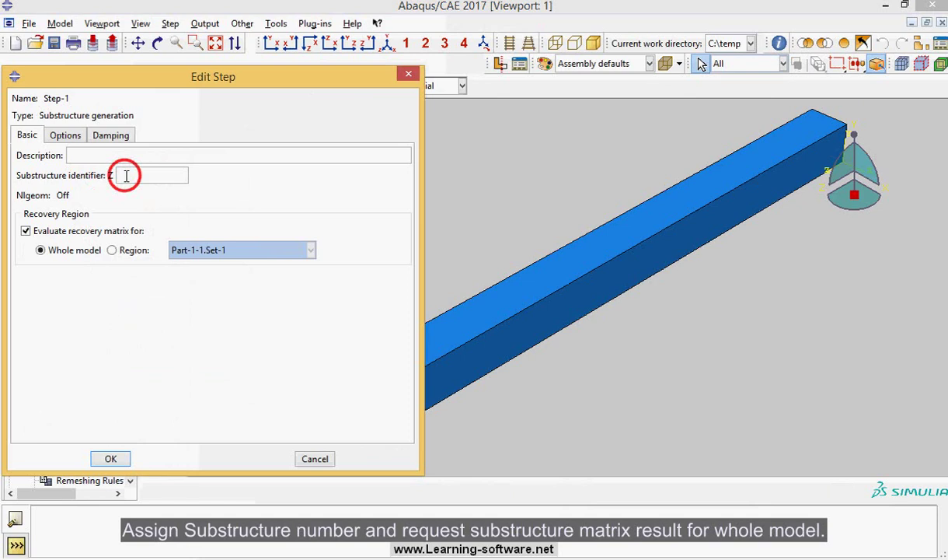
{"action": "type", "text": "1"}
{"action": "left_click", "coordinate": [44, 250]}
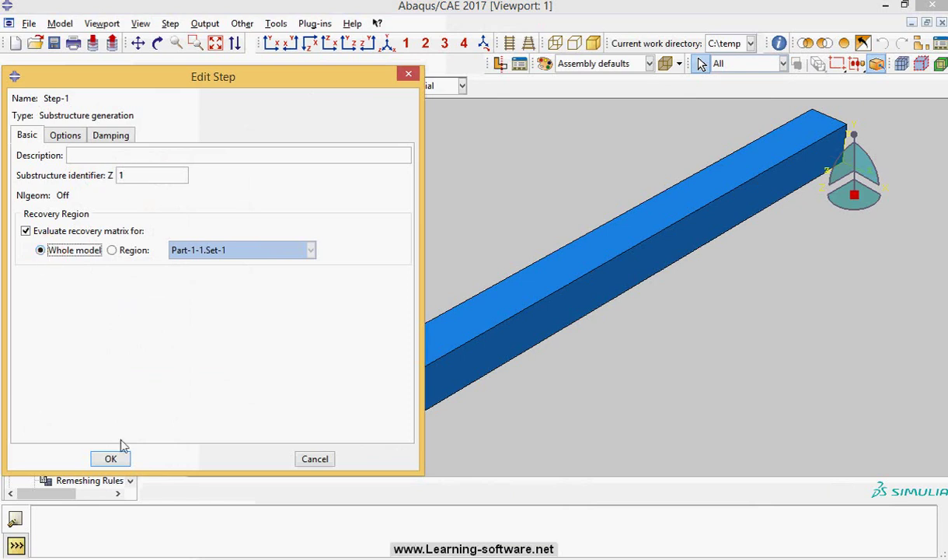
{"action": "left_click", "coordinate": [113, 457]}
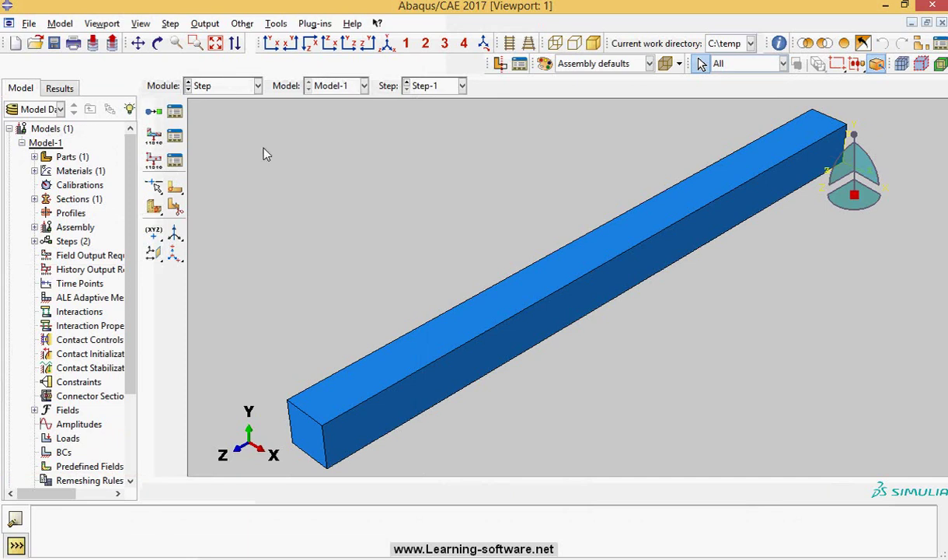
Switch to the Mesh module with the part as the object and mesh the entire beam.
{"action": "left_click", "coordinate": [257, 85]}
{"action": "left_click", "coordinate": [210, 186]}
{"action": "left_click", "coordinate": [469, 86]}
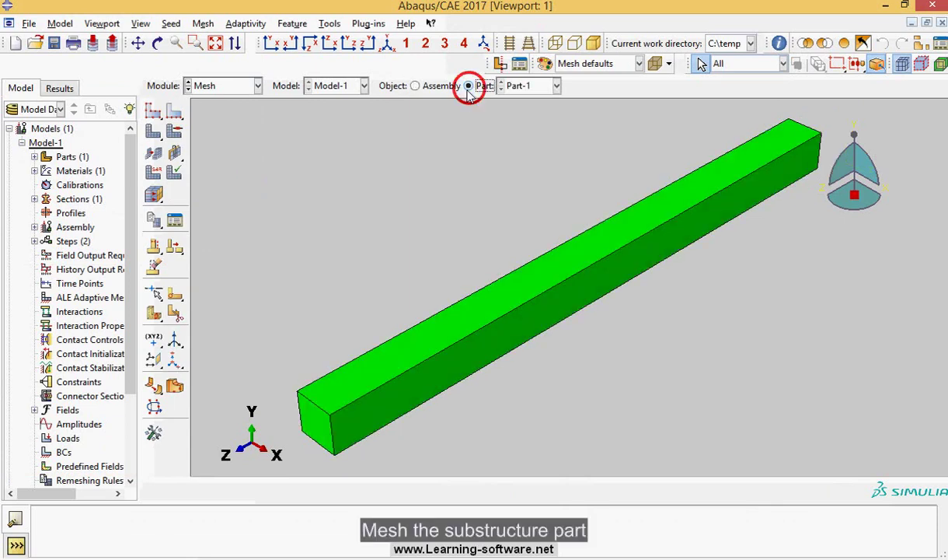
{"action": "left_click", "coordinate": [175, 129]}
{"action": "left_click", "coordinate": [274, 483]}
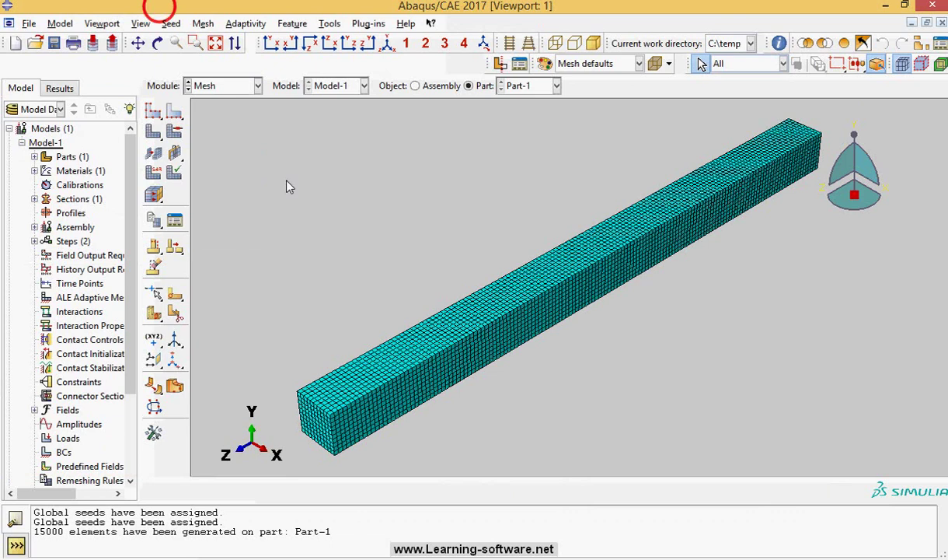
Start a new set of type Node named Substructure on the meshed part.
{"action": "left_click", "coordinate": [330, 23]}
{"action": "mouse_move", "coordinate": [404, 61]}
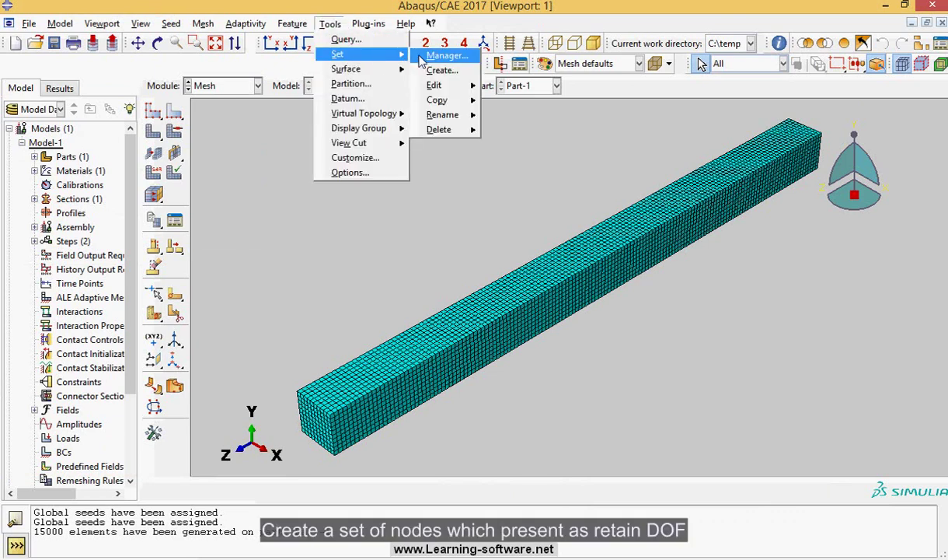
{"action": "left_click", "coordinate": [435, 70]}
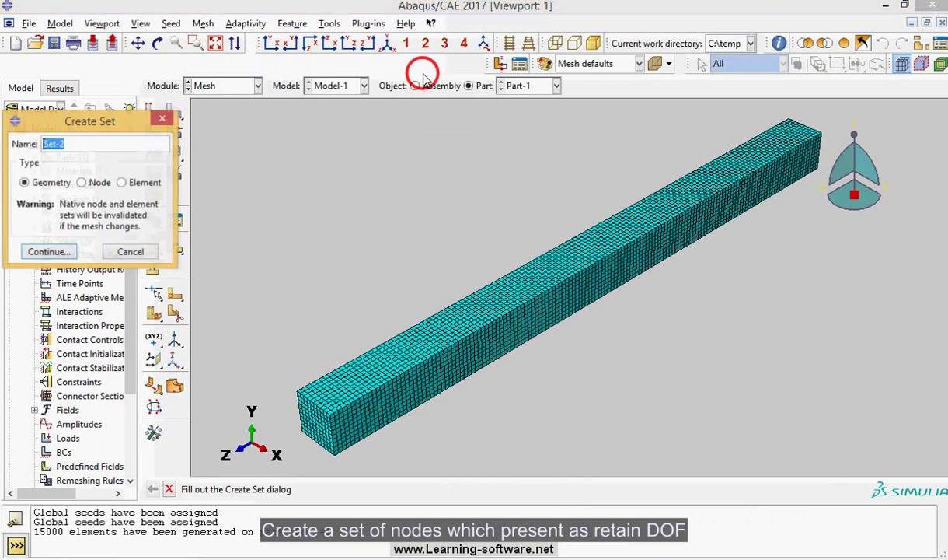
{"action": "left_click", "coordinate": [81, 183]}
{"action": "left_click_drag", "start_coordinate": [68, 143], "coordinate": [40, 147]}
{"action": "type", "text": "S"}
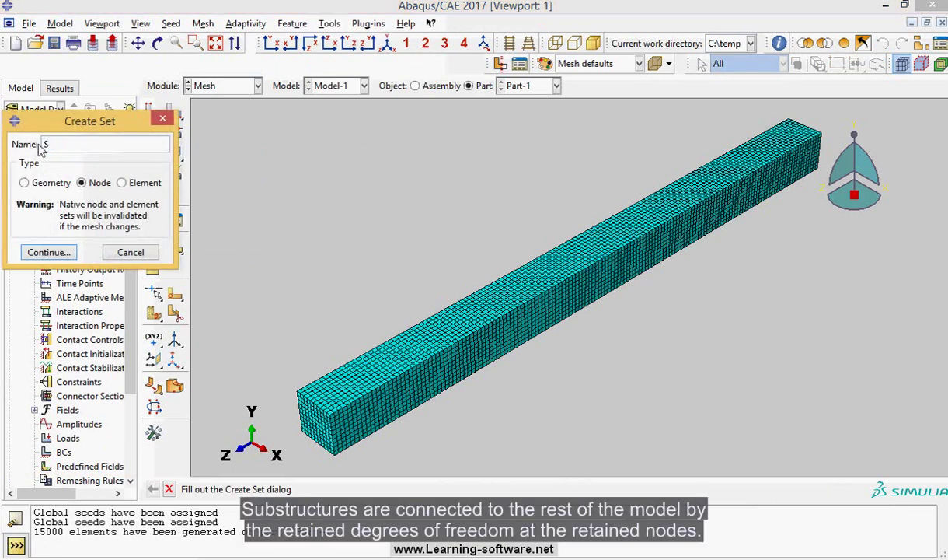
{"action": "type", "text": "ubstructure"}
{"action": "left_click", "coordinate": [70, 252]}
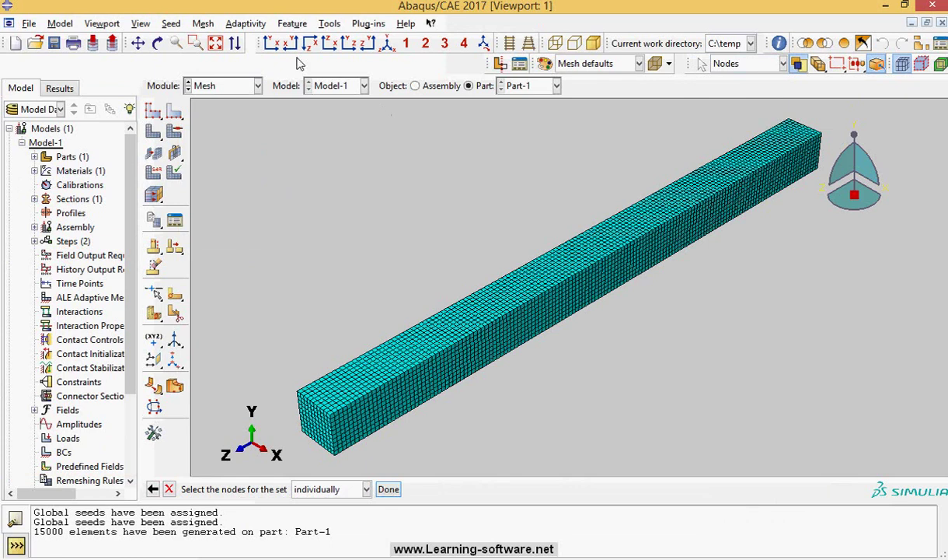
Select all nodes on both end faces of the beam and complete the node set.
{"action": "left_click", "coordinate": [290, 44]}
{"action": "left_click", "coordinate": [310, 45]}
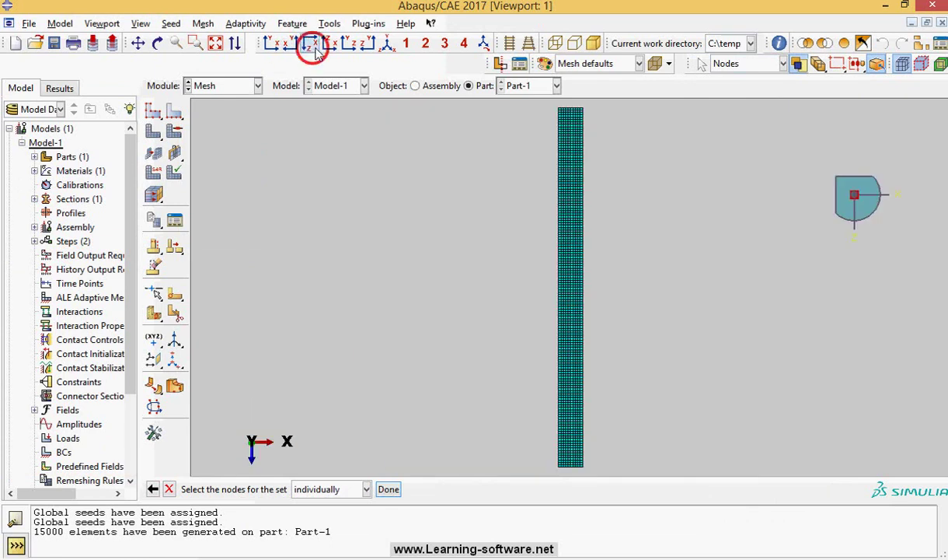
{"action": "left_click", "coordinate": [347, 44]}
{"action": "scroll", "coordinate": [458, 199], "scroll_direction": "down", "scroll_amount": 1}
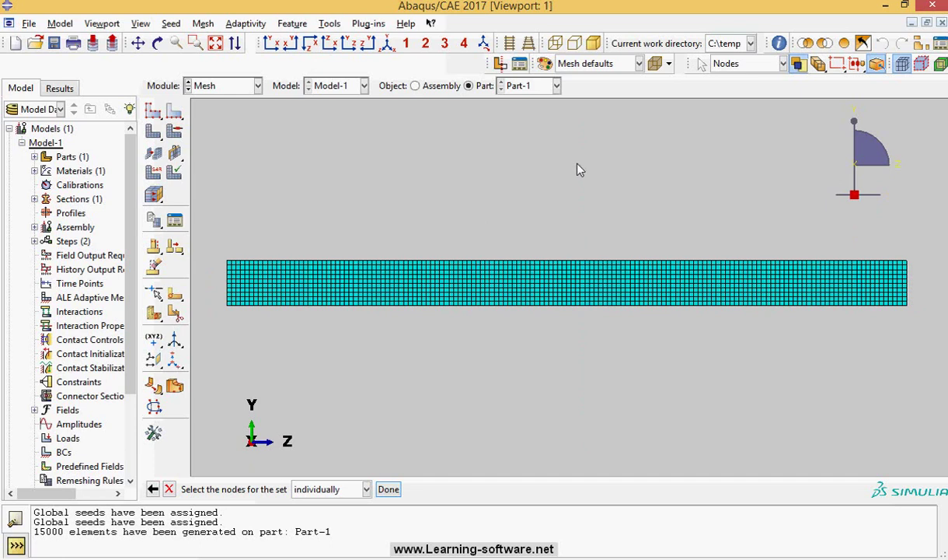
{"action": "left_click", "coordinate": [510, 44]}
{"action": "left_click_drag", "start_coordinate": [211, 242], "coordinate": [233, 338]}
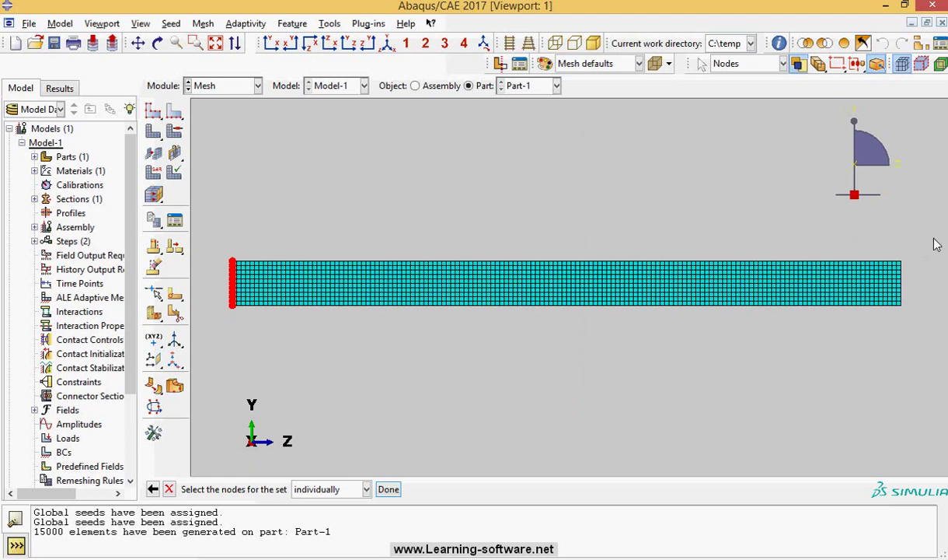
{"action": "left_click_drag", "start_coordinate": [931, 238], "coordinate": [901, 342]}
{"action": "left_click", "coordinate": [156, 43]}
{"action": "left_click_drag", "start_coordinate": [510, 292], "coordinate": [573, 330]}
{"action": "left_click_drag", "start_coordinate": [530, 284], "coordinate": [567, 332]}
{"action": "middle_click", "coordinate": [546, 373]}
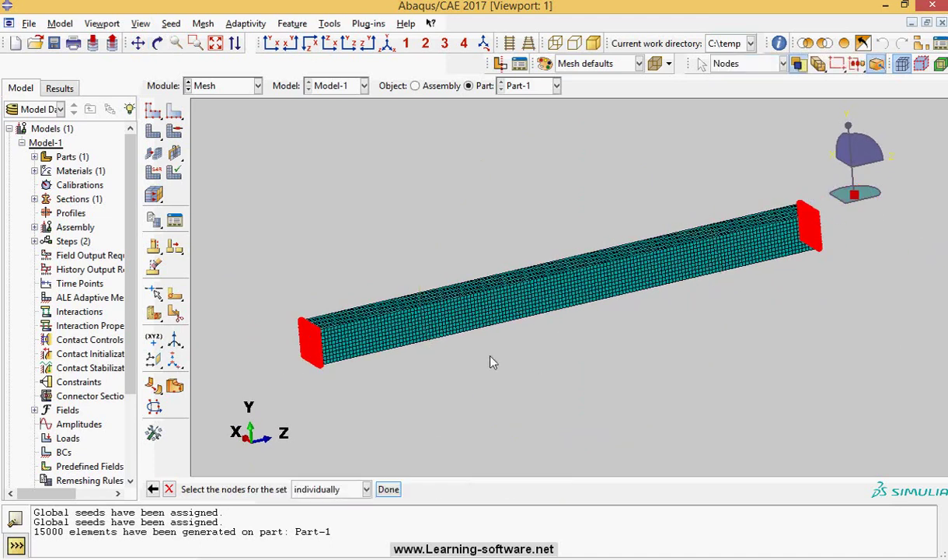
{"action": "left_click", "coordinate": [388, 489]}
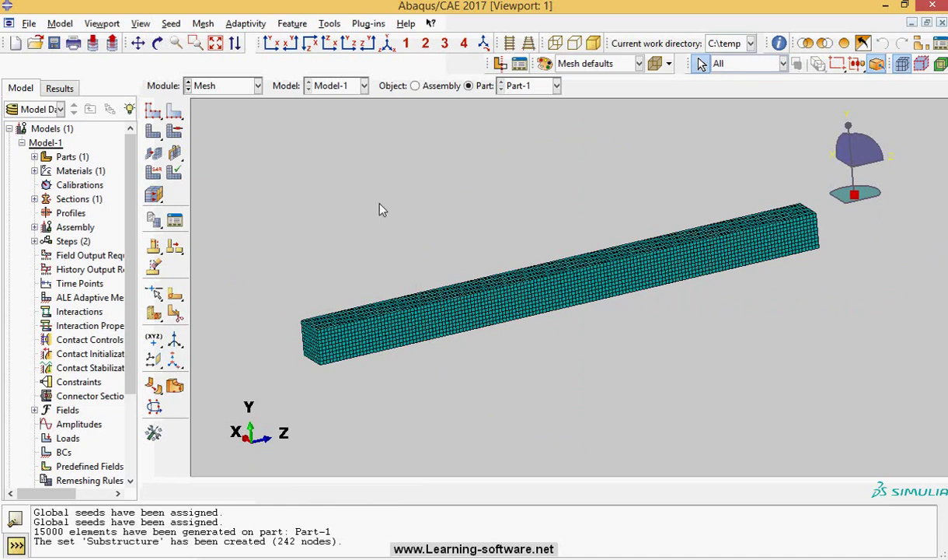
Switch to the Load module and start a Retained nodal dofs boundary condition in Step-1.
{"action": "left_click", "coordinate": [257, 86]}
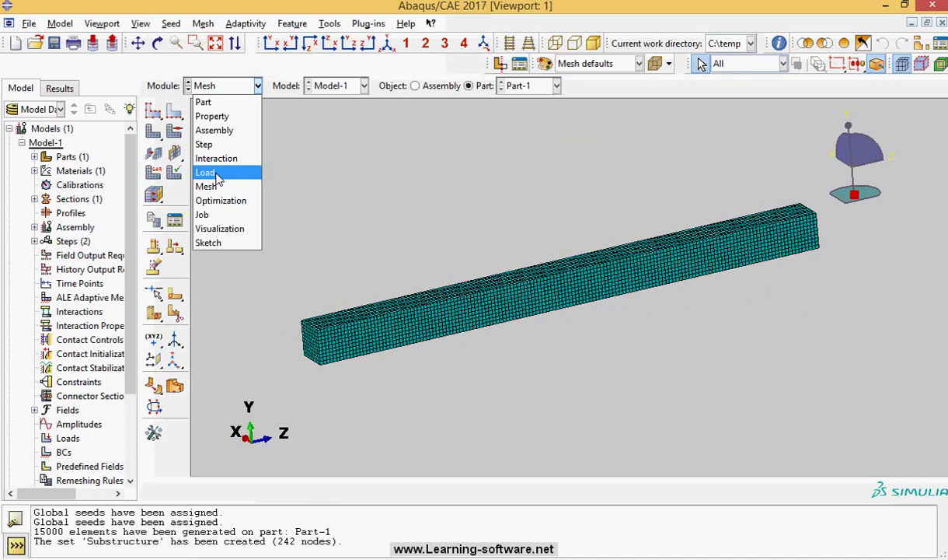
{"action": "left_click", "coordinate": [212, 172]}
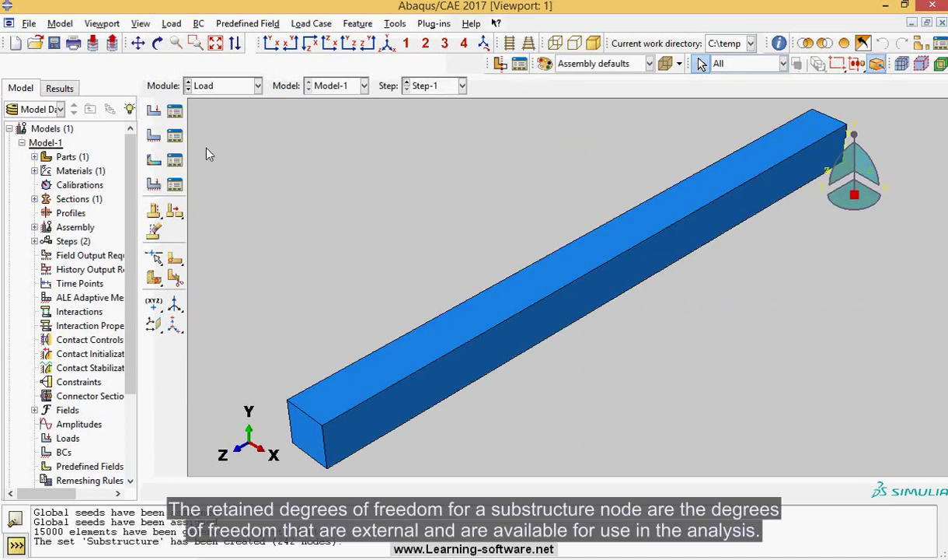
{"action": "left_click", "coordinate": [159, 139]}
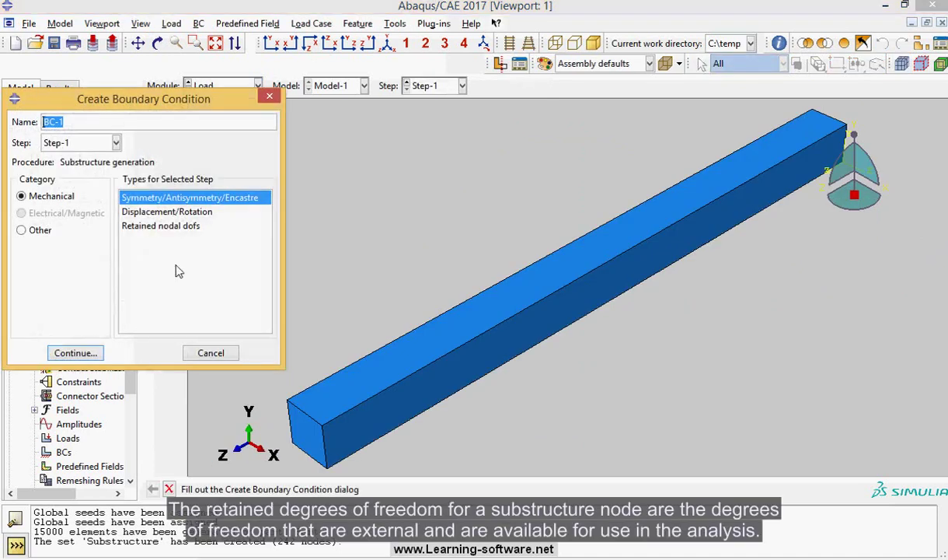
{"action": "left_click", "coordinate": [164, 228]}
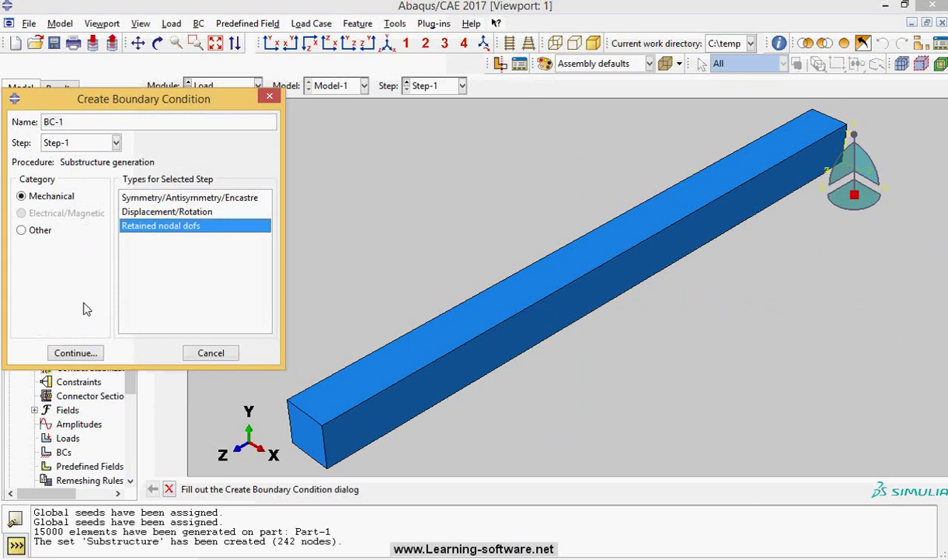
{"action": "left_click", "coordinate": [77, 353]}
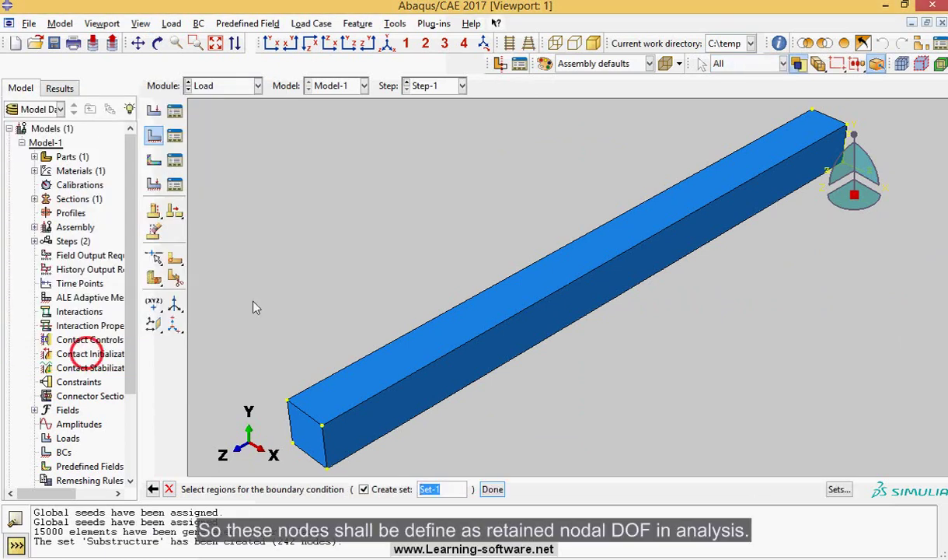
Use the existing node set Part-1-1.Substructure as the boundary condition region, with selections highlighted in the viewport.
{"action": "left_click", "coordinate": [839, 490]}
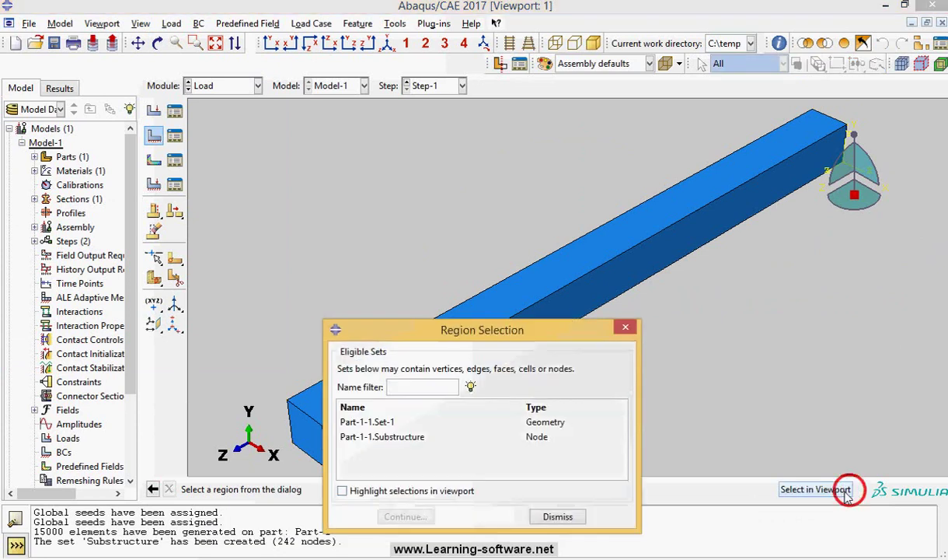
{"action": "left_click", "coordinate": [379, 440]}
{"action": "left_click_drag", "start_coordinate": [387, 328], "coordinate": [160, 38]}
{"action": "left_click", "coordinate": [115, 200]}
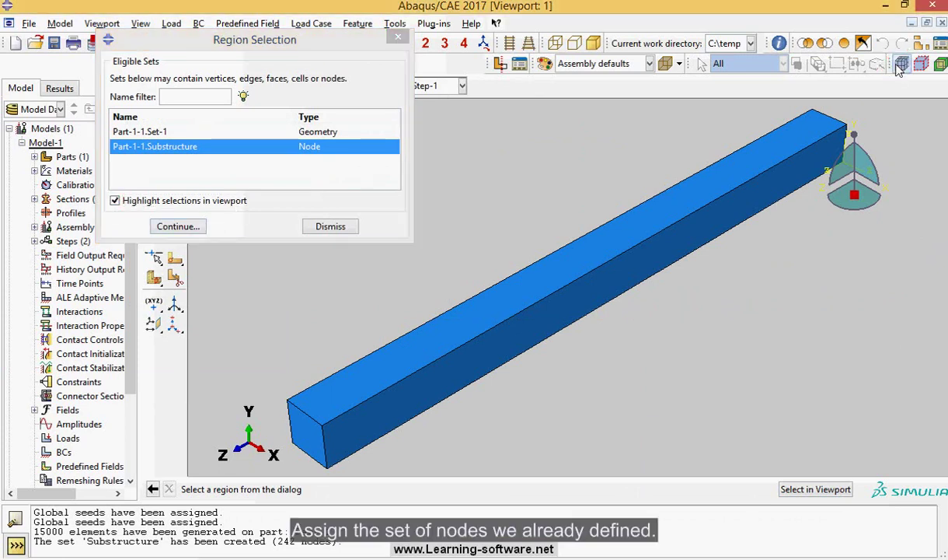
{"action": "left_click", "coordinate": [115, 200]}
{"action": "left_click", "coordinate": [115, 201]}
{"action": "left_click", "coordinate": [173, 227]}
Mark the first three degrees of freedom as retained and confirm the boundary condition.
{"action": "left_click", "coordinate": [17, 304]}
{"action": "left_click", "coordinate": [17, 321]}
{"action": "left_click", "coordinate": [17, 338]}
{"action": "left_click", "coordinate": [52, 412]}
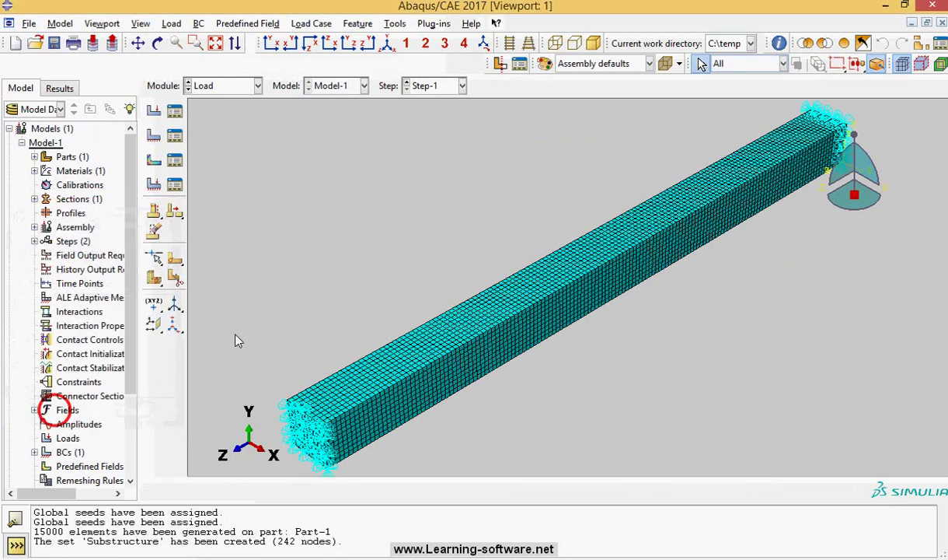
{"action": "scroll", "coordinate": [385, 257], "scroll_direction": "down", "scroll_amount": 2}
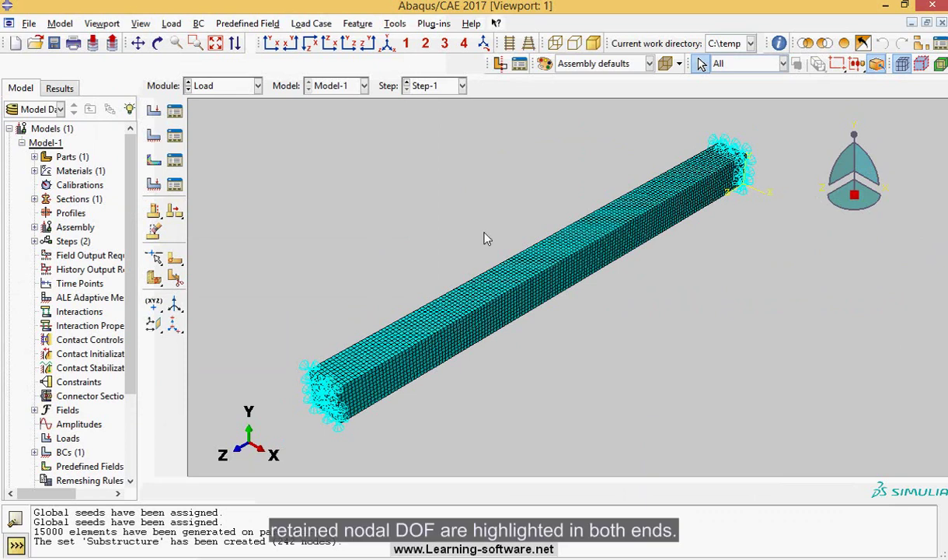
Create a full analysis job named Sub for Model-1 and open the Job Manager.
{"action": "left_click", "coordinate": [257, 85]}
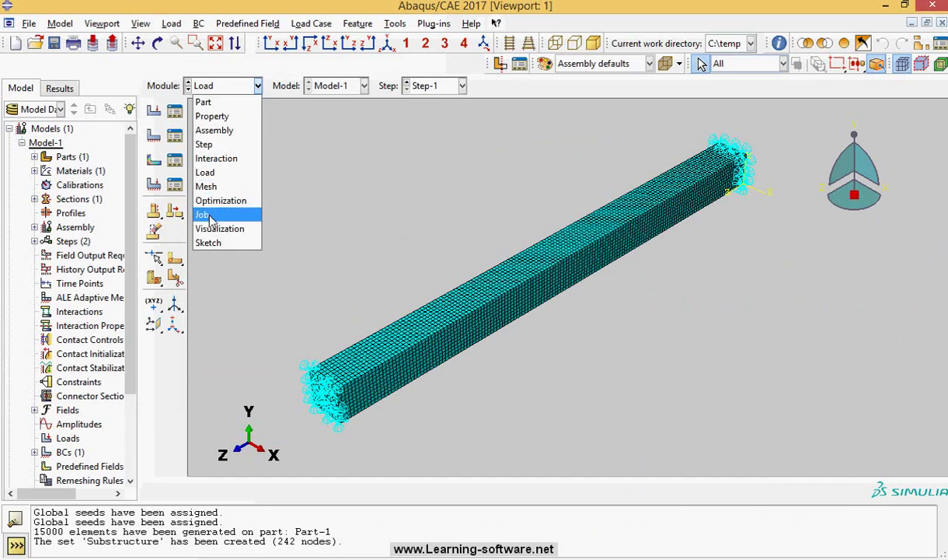
{"action": "left_click", "coordinate": [204, 214]}
{"action": "left_click", "coordinate": [154, 112]}
{"action": "type", "text": "Sub"}
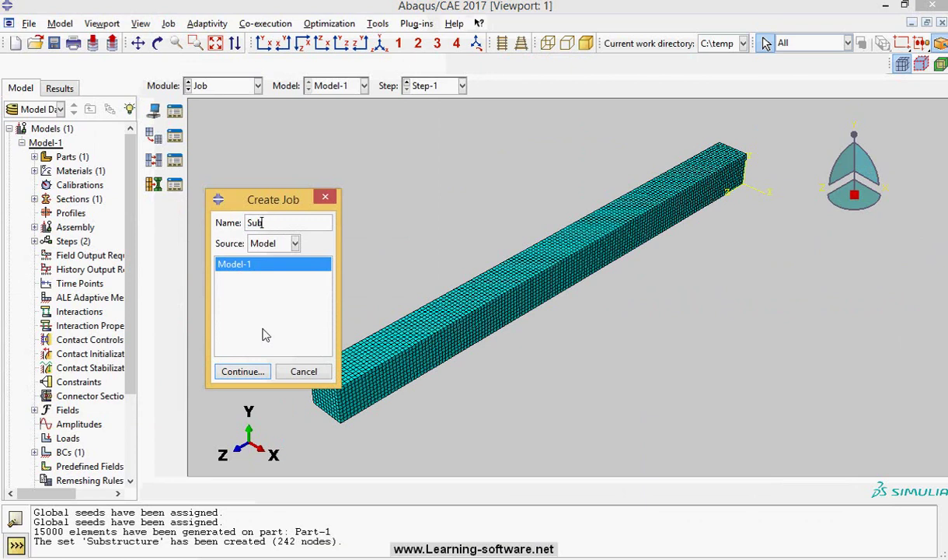
{"action": "left_click", "coordinate": [260, 371]}
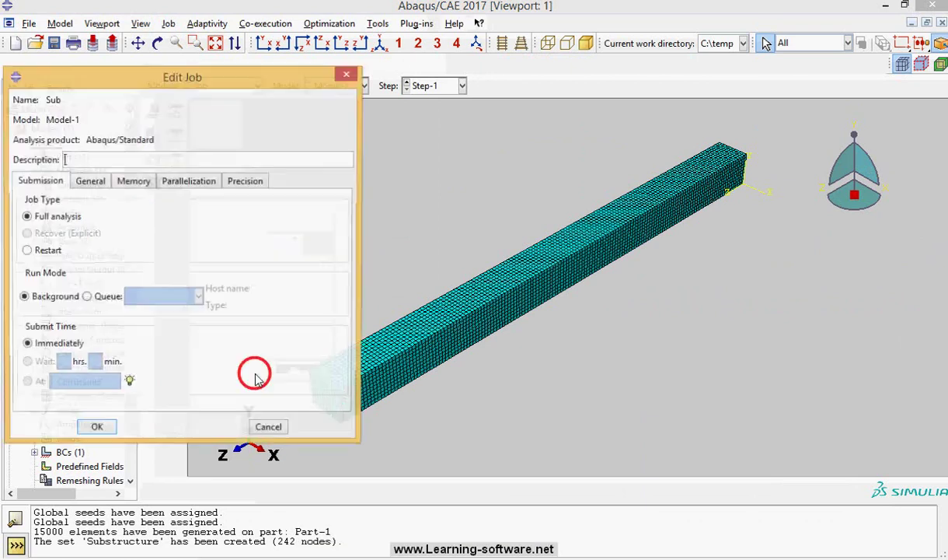
{"action": "left_click", "coordinate": [97, 426]}
{"action": "left_click", "coordinate": [175, 111]}
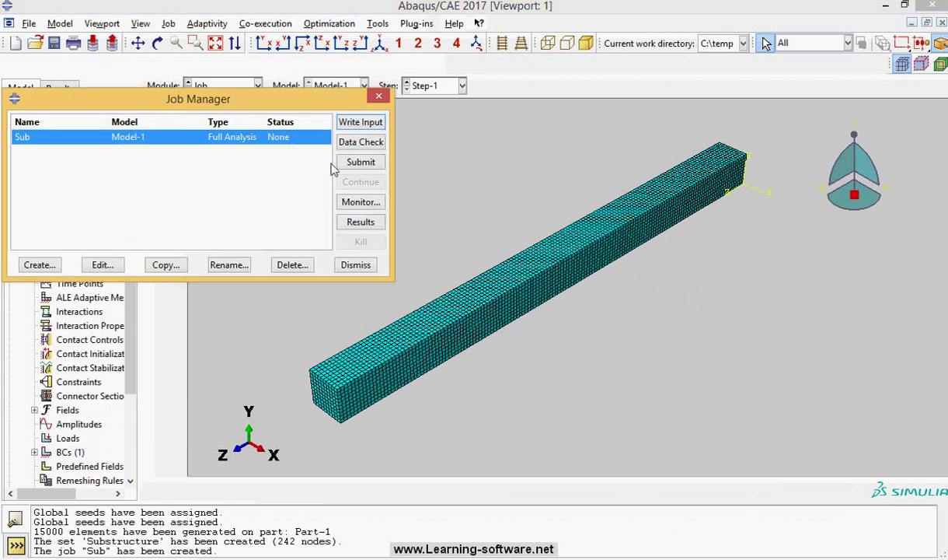
Submit the job Sub for analysis, monitor its run and close the Job Manager.
{"action": "left_click", "coordinate": [353, 163]}
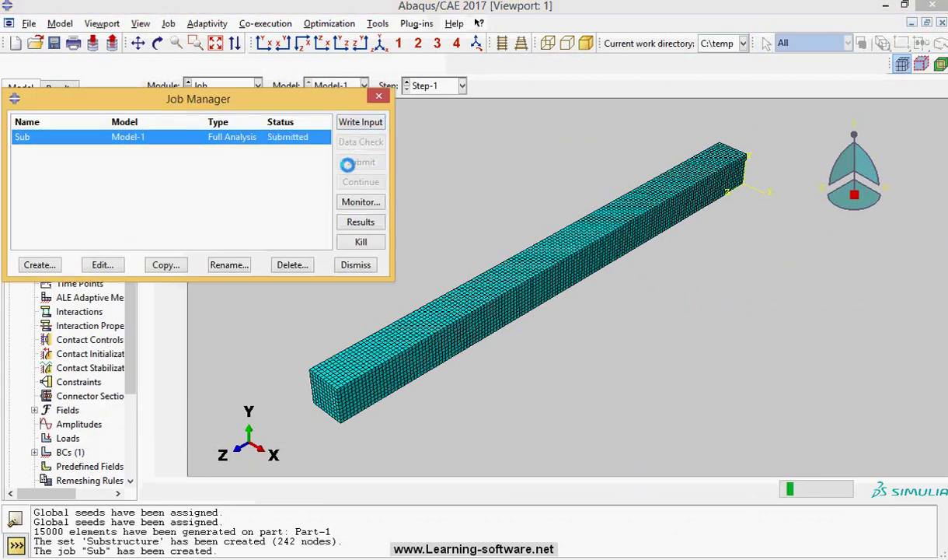
{"action": "left_click", "coordinate": [359, 203]}
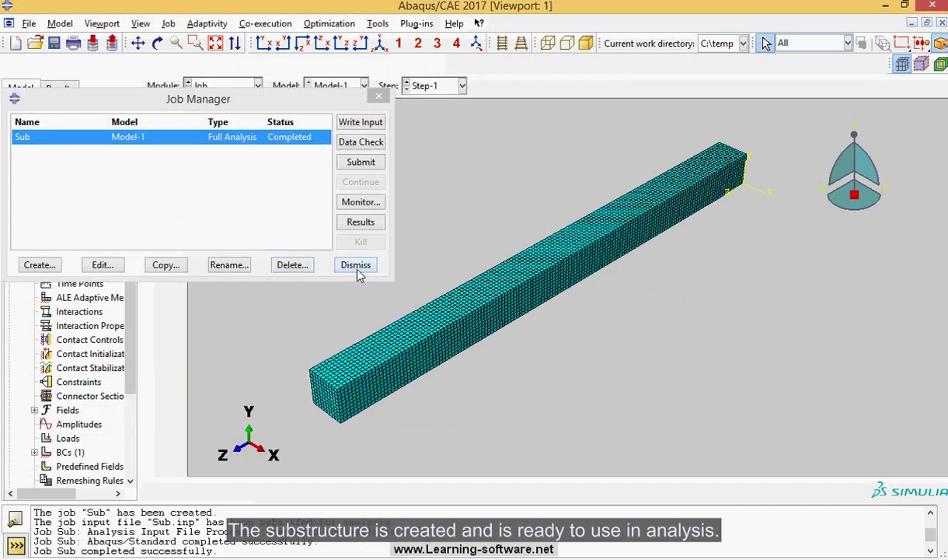
{"action": "left_click", "coordinate": [355, 265]}
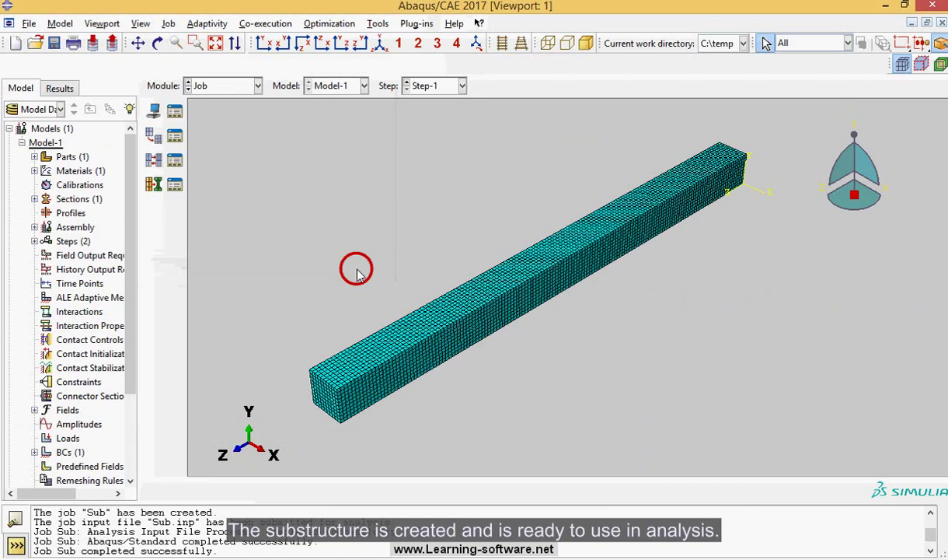
Create a new Standard & Explicit model named Model-2 for the global model.
{"action": "left_click", "coordinate": [64, 24]}
{"action": "left_click", "coordinate": [77, 54]}
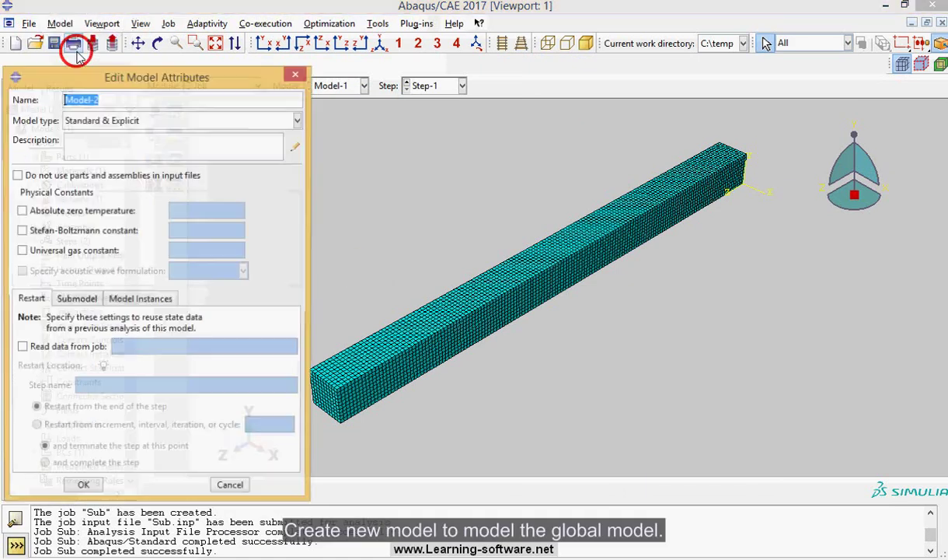
{"action": "left_click", "coordinate": [82, 488]}
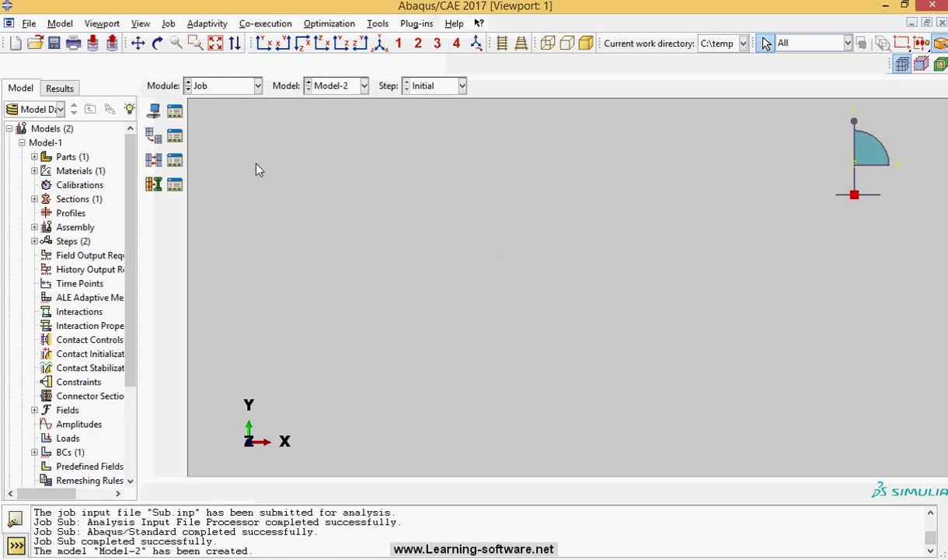
Switch to the Part module in Model-2 and create a 3D deformable solid extrusion part named Tank with approximate size 200.
{"action": "left_click", "coordinate": [226, 86]}
{"action": "left_click", "coordinate": [225, 101]}
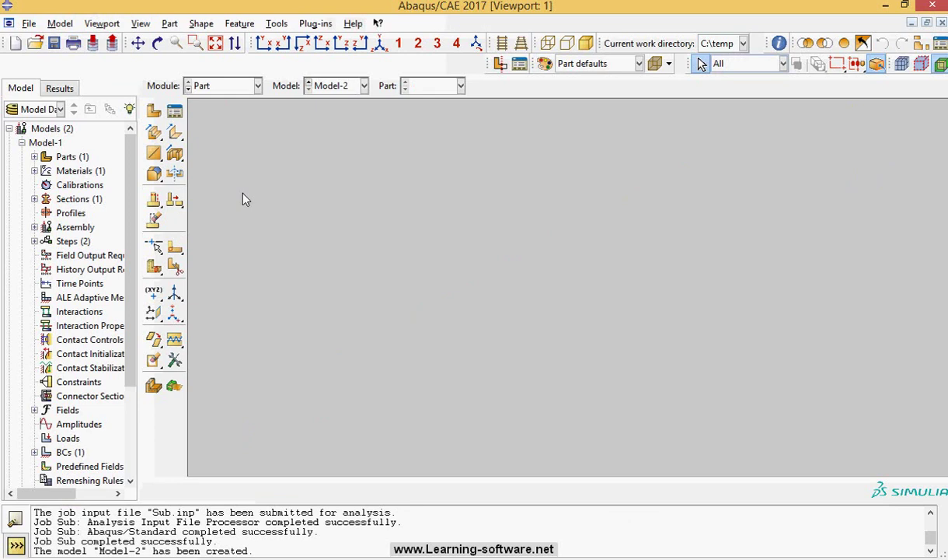
{"action": "left_click", "coordinate": [337, 89]}
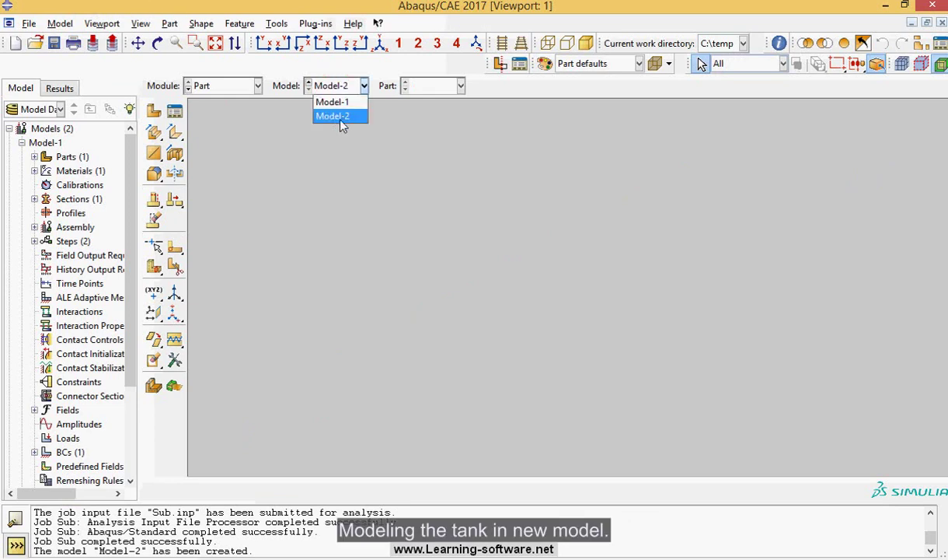
{"action": "left_click", "coordinate": [343, 117]}
{"action": "left_click", "coordinate": [153, 110]}
{"action": "type", "text": "Tank"}
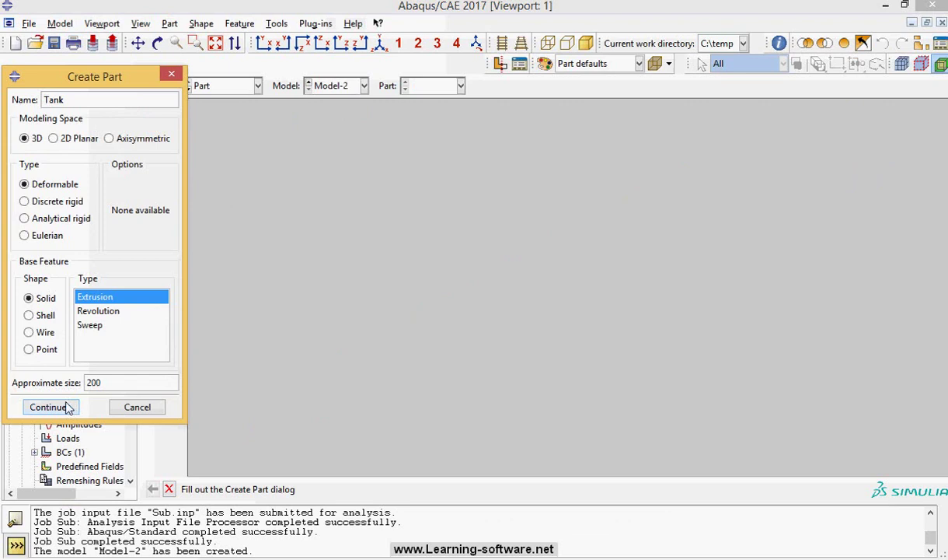
{"action": "left_click", "coordinate": [48, 406]}
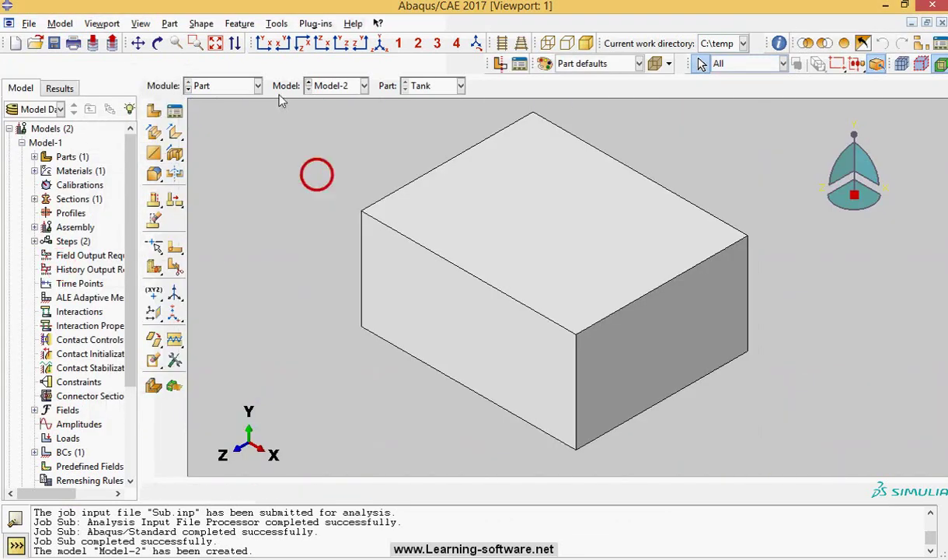
Switch to the Property module and assign a section to the whole Tank solid, creating set Set-1 for the region.
{"action": "left_click", "coordinate": [257, 85]}
{"action": "left_click", "coordinate": [225, 115]}
{"action": "left_click", "coordinate": [154, 115]}
{"action": "left_click", "coordinate": [460, 217]}
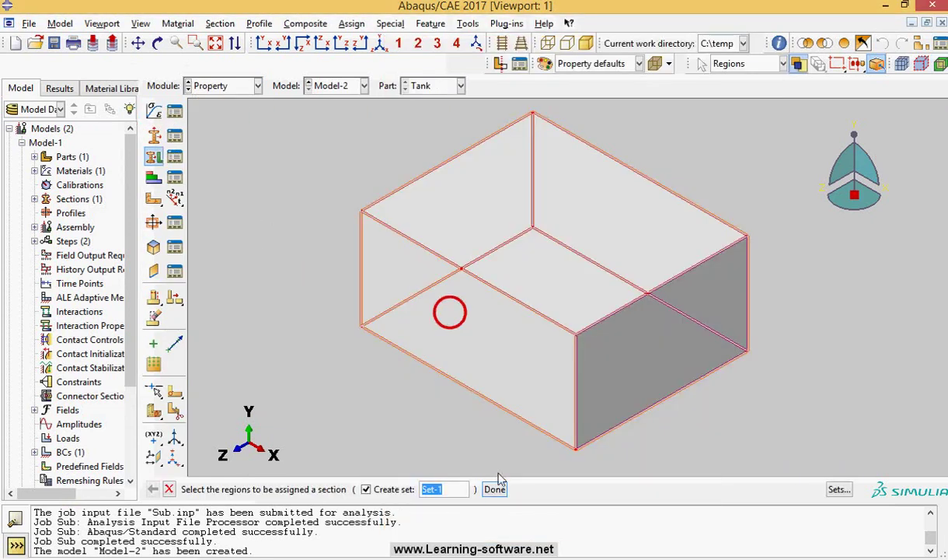
{"action": "left_click", "coordinate": [448, 310]}
{"action": "left_click", "coordinate": [492, 484]}
{"action": "left_click", "coordinate": [54, 318]}
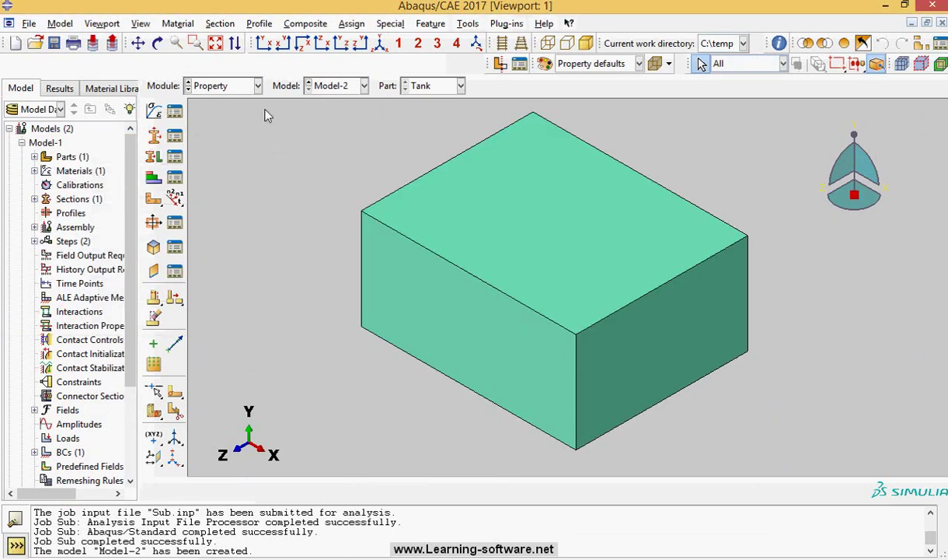
Return to the Part module and import the substructure file Sub_Z1.sim as part Sub_Z1, using the display mesh from Sub.odb.
{"action": "left_click", "coordinate": [257, 86]}
{"action": "left_click", "coordinate": [247, 96]}
{"action": "left_click", "coordinate": [28, 24]}
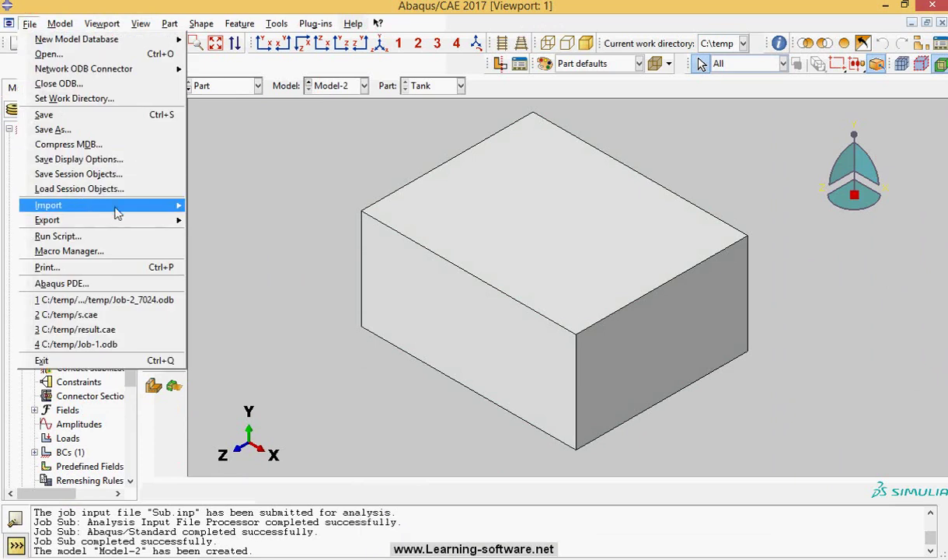
{"action": "mouse_move", "coordinate": [181, 212]}
{"action": "left_click", "coordinate": [208, 224]}
{"action": "left_click", "coordinate": [388, 381]}
{"action": "left_click", "coordinate": [388, 526]}
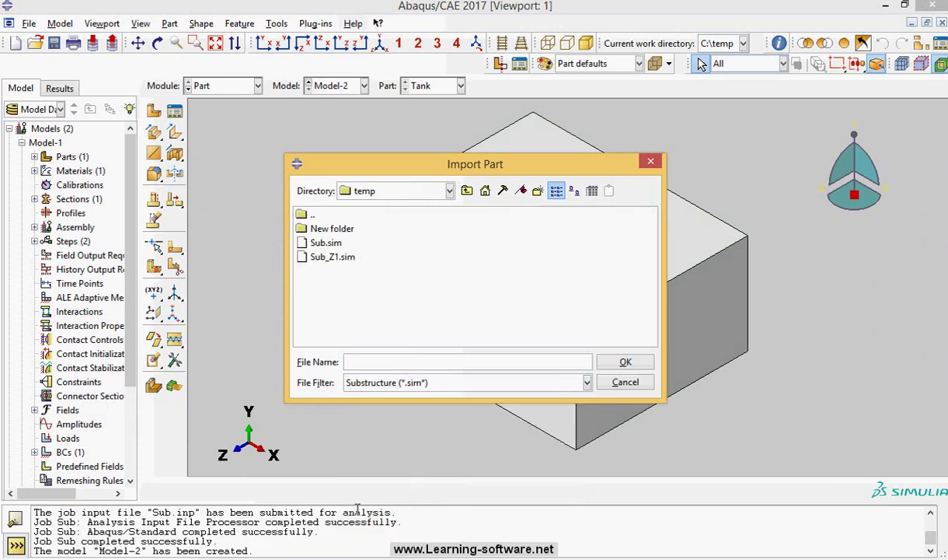
{"action": "left_click", "coordinate": [333, 259]}
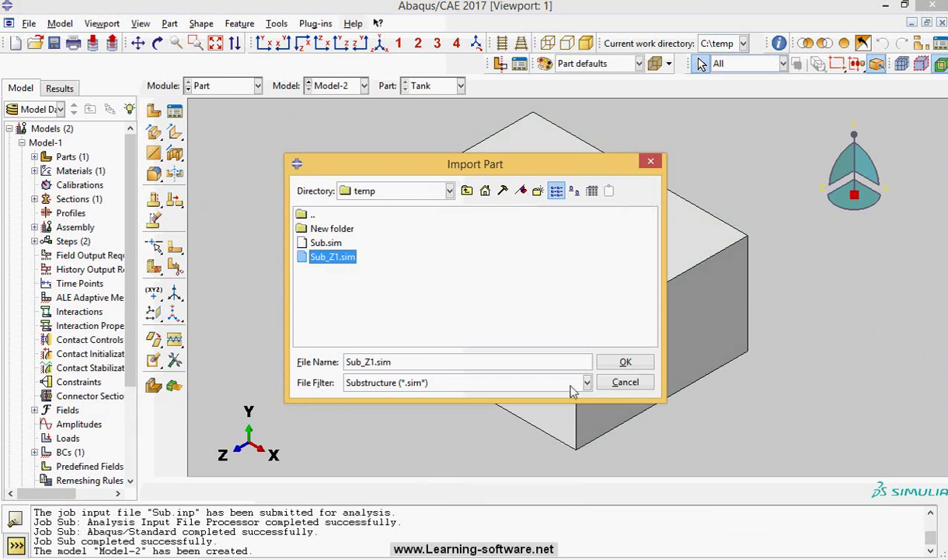
{"action": "left_click", "coordinate": [625, 362]}
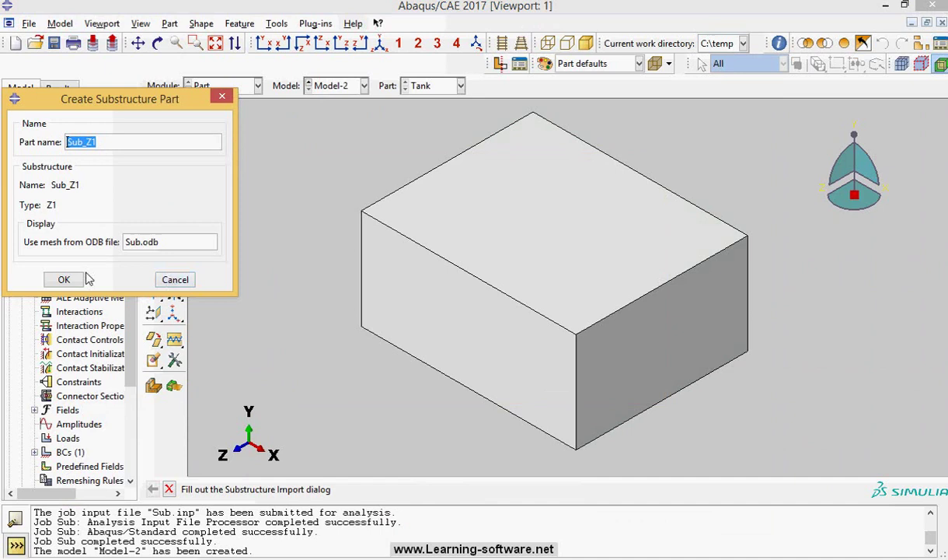
{"action": "left_click", "coordinate": [70, 279]}
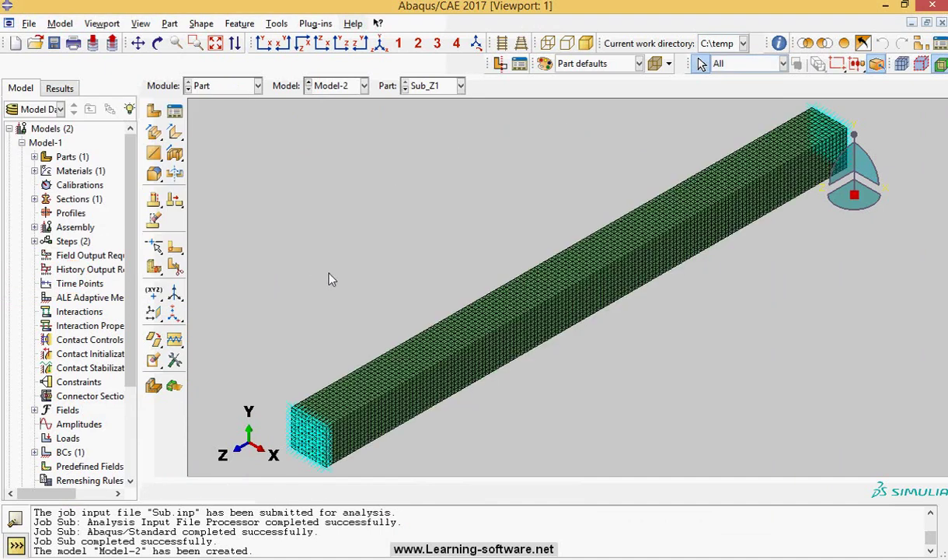
In the Assembly module, create dependent instances of Tank and Sub_Z1, auto-offsetting the Sub_Z1 instance from the tank.
{"action": "left_click", "coordinate": [257, 85]}
{"action": "left_click", "coordinate": [226, 130]}
{"action": "left_click", "coordinate": [154, 110]}
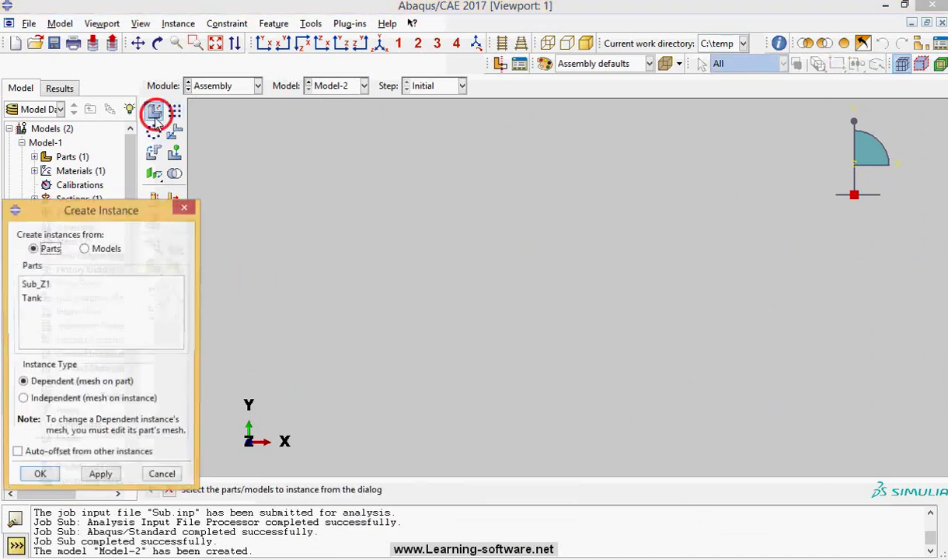
{"action": "left_click", "coordinate": [35, 298]}
{"action": "left_click", "coordinate": [93, 476]}
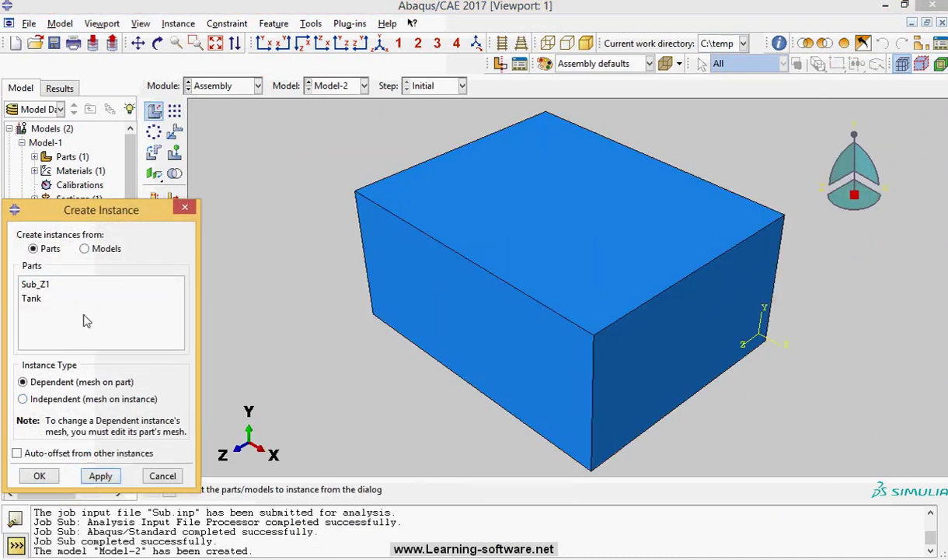
{"action": "left_click", "coordinate": [48, 284]}
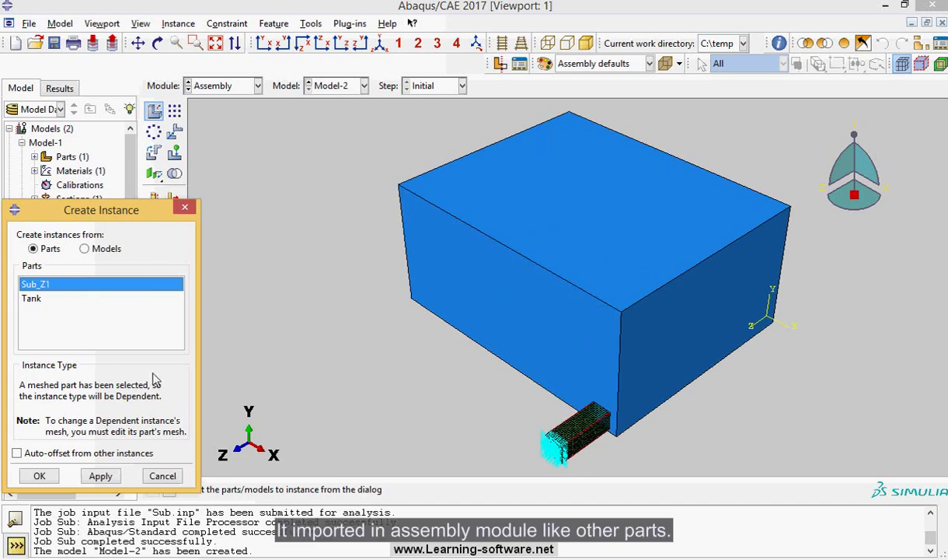
{"action": "left_click", "coordinate": [62, 453]}
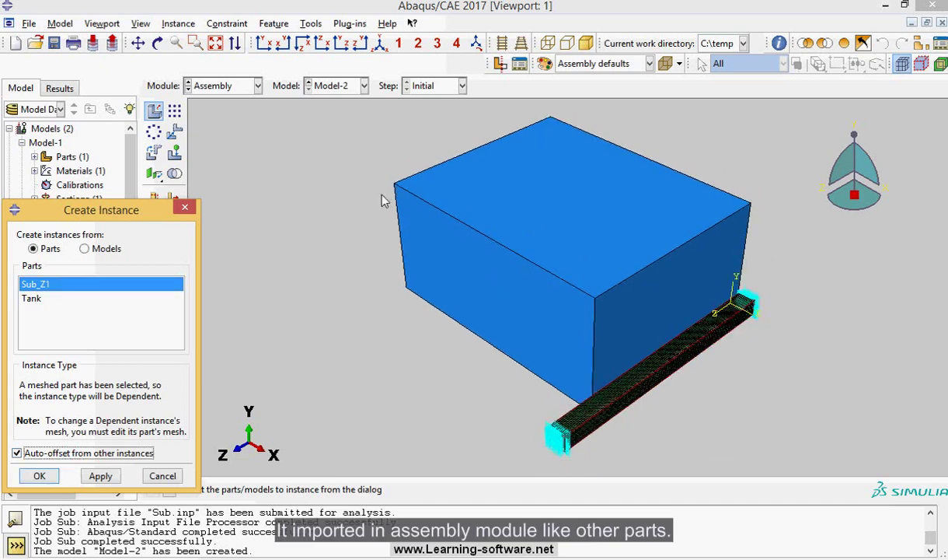
{"action": "left_click", "coordinate": [39, 476]}
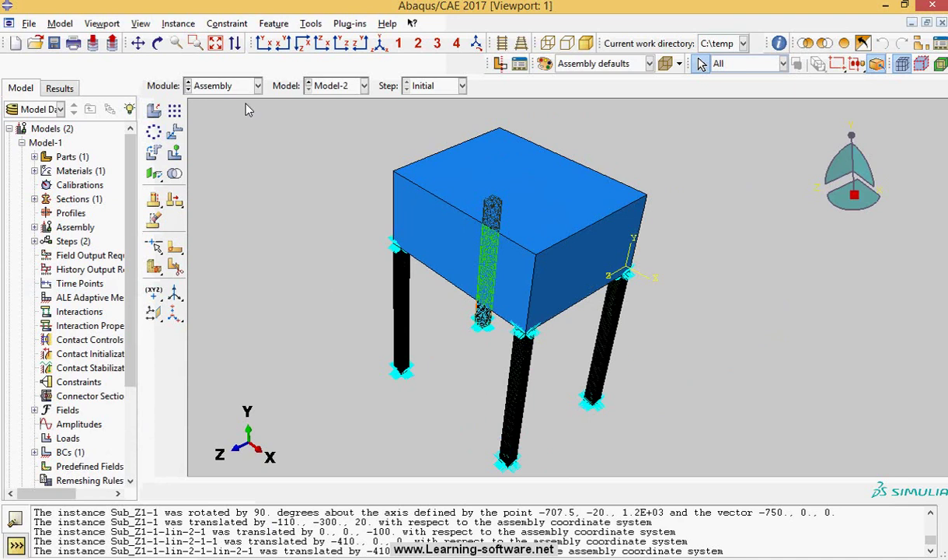
Switch to the Step module and create a Static, General step named Step-1 after the Initial step with default settings.
{"action": "left_click", "coordinate": [257, 86]}
{"action": "left_click", "coordinate": [216, 145]}
{"action": "left_click", "coordinate": [153, 111]}
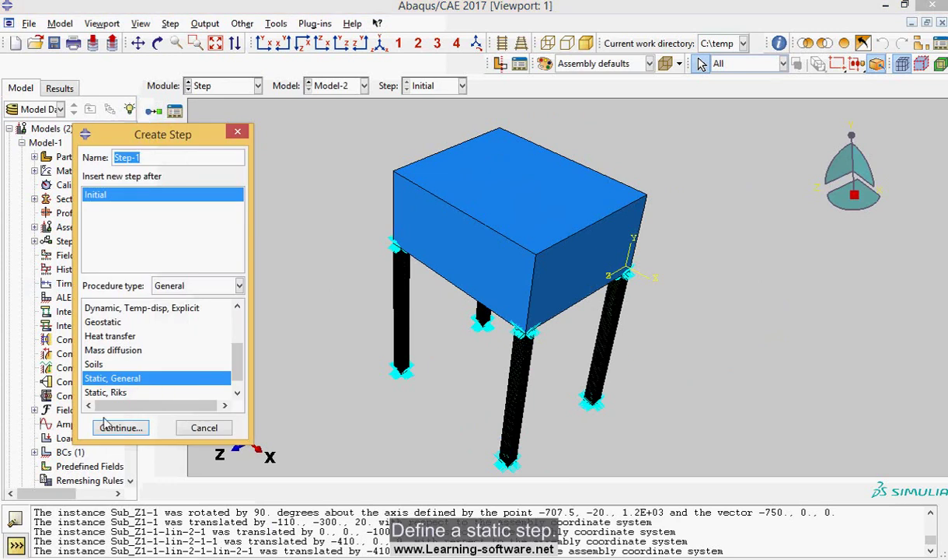
{"action": "left_click", "coordinate": [109, 426]}
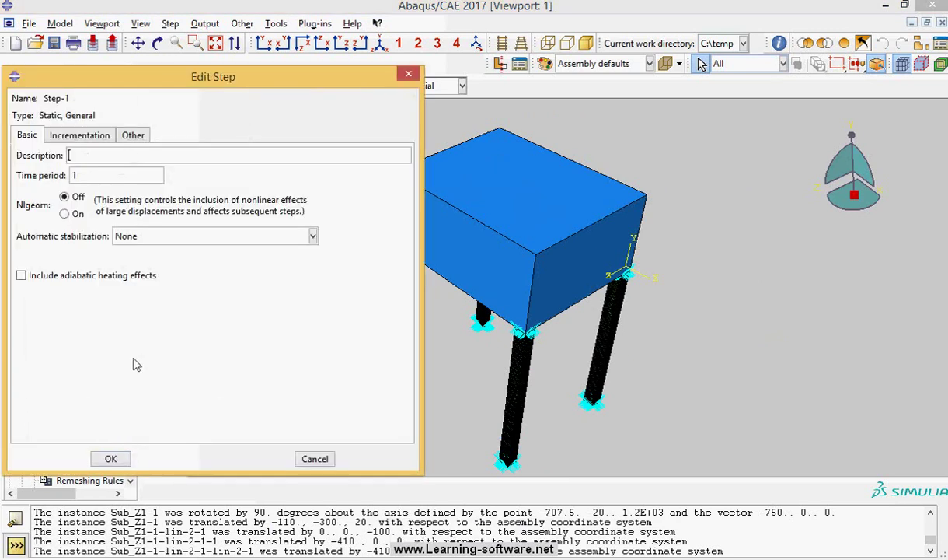
{"action": "left_click", "coordinate": [111, 459]}
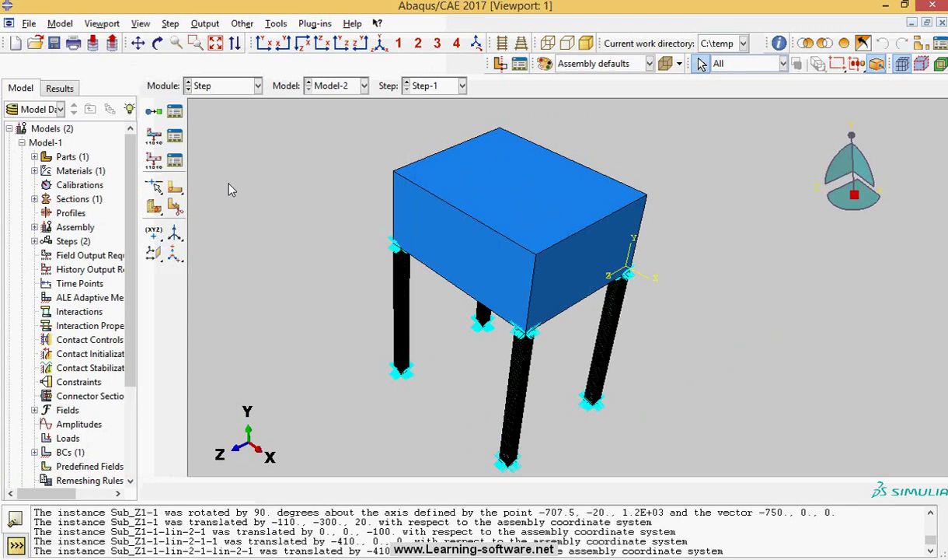
Create the field output request F-Output-2 for Step-1 and set its domain to Substructure.
{"action": "left_click", "coordinate": [155, 136]}
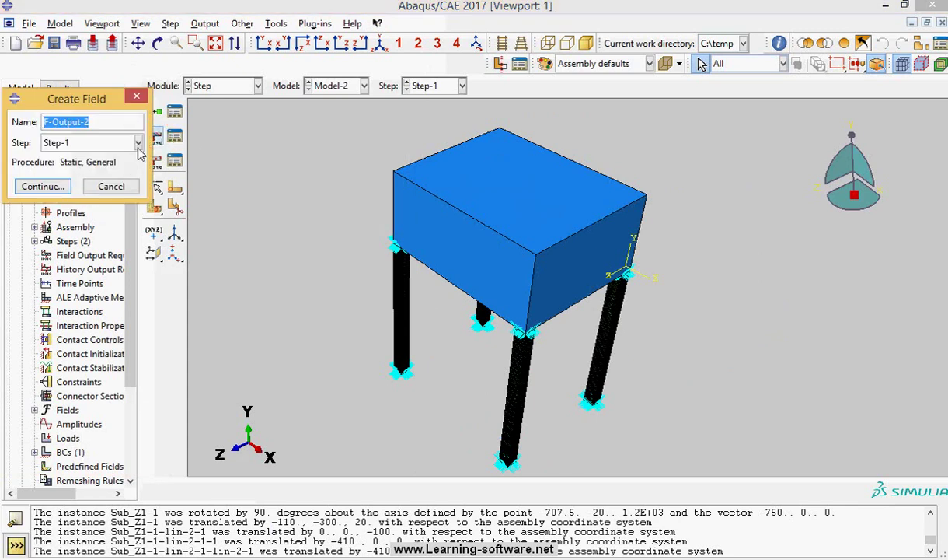
{"action": "left_click", "coordinate": [42, 186]}
{"action": "left_click", "coordinate": [175, 109]}
{"action": "left_click", "coordinate": [142, 208]}
Request stress output S and the translations and rotations output U for F-Output-2.
{"action": "left_click", "coordinate": [51, 227]}
{"action": "left_click", "coordinate": [86, 241]}
{"action": "left_click", "coordinate": [51, 227]}
{"action": "left_click", "coordinate": [51, 261]}
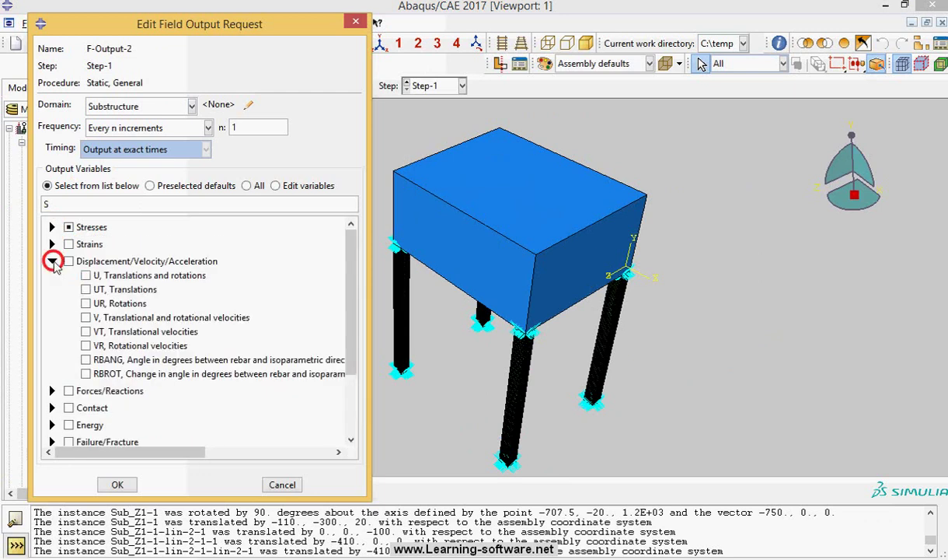
{"action": "left_click", "coordinate": [86, 275]}
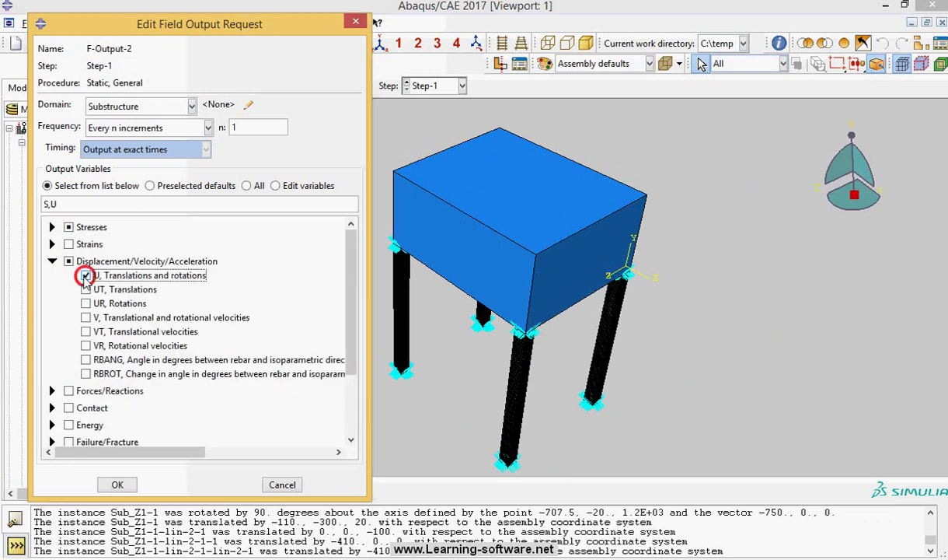
{"action": "left_click", "coordinate": [117, 484]}
Edit F-Output-2 to recover output for all four Sub_Z1 substructure instances within the Substructure domain, and close the request manager.
{"action": "left_click", "coordinate": [201, 278]}
{"action": "left_click", "coordinate": [116, 241]}
{"action": "double_click", "coordinate": [117, 241]}
{"action": "left_click", "coordinate": [188, 107]}
{"action": "left_click", "coordinate": [130, 206]}
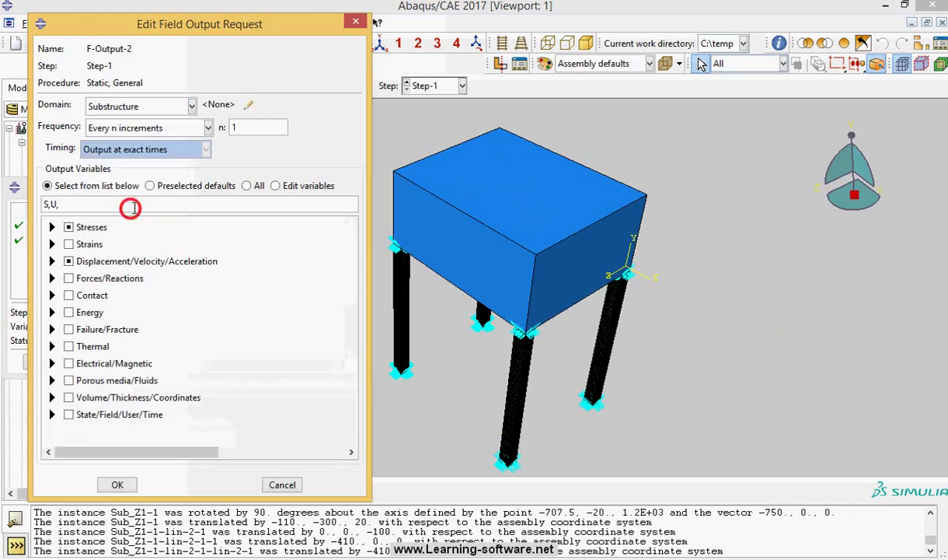
{"action": "left_click", "coordinate": [248, 104]}
{"action": "left_click", "coordinate": [142, 170]}
{"action": "left_click", "coordinate": [142, 188]}
{"action": "left_click", "coordinate": [142, 204]}
{"action": "left_click", "coordinate": [142, 222]}
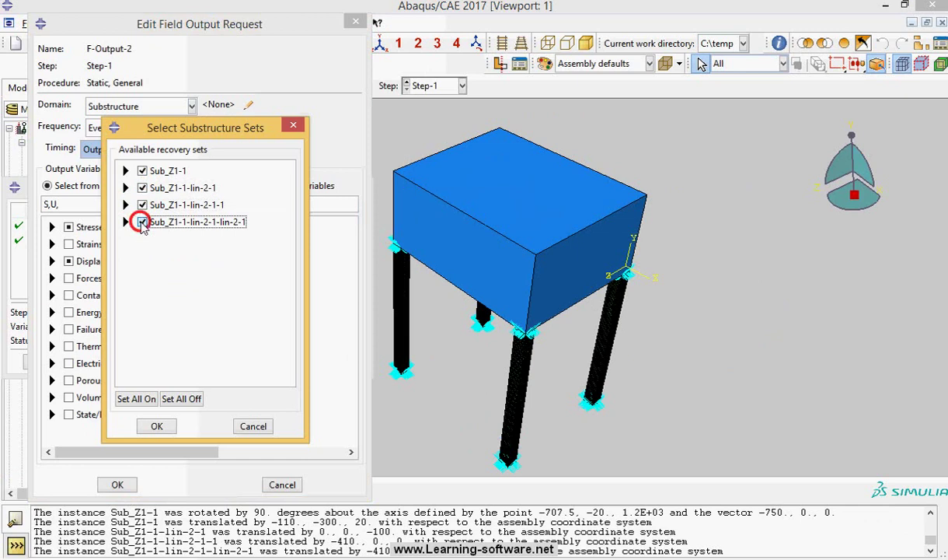
{"action": "left_click", "coordinate": [156, 426]}
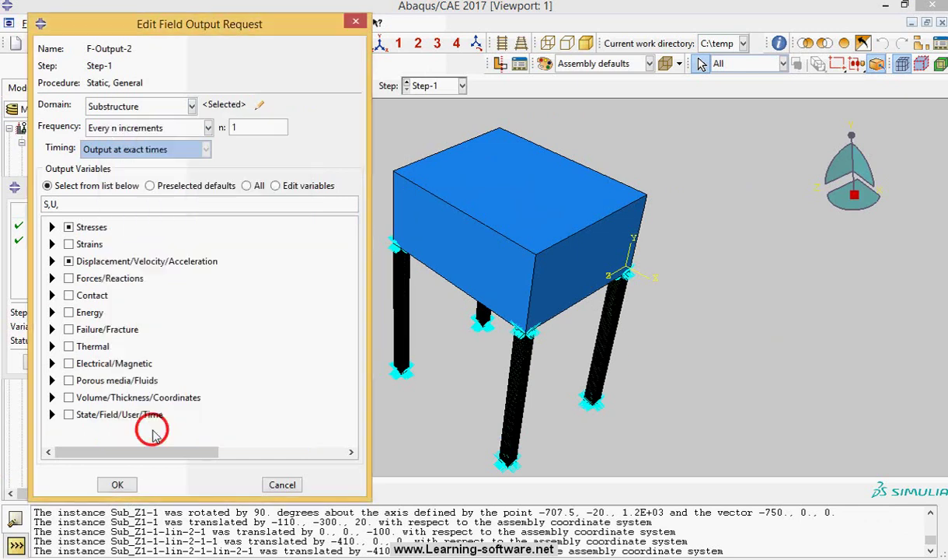
{"action": "left_click", "coordinate": [132, 484]}
{"action": "left_click", "coordinate": [126, 481]}
{"action": "left_click", "coordinate": [329, 361]}
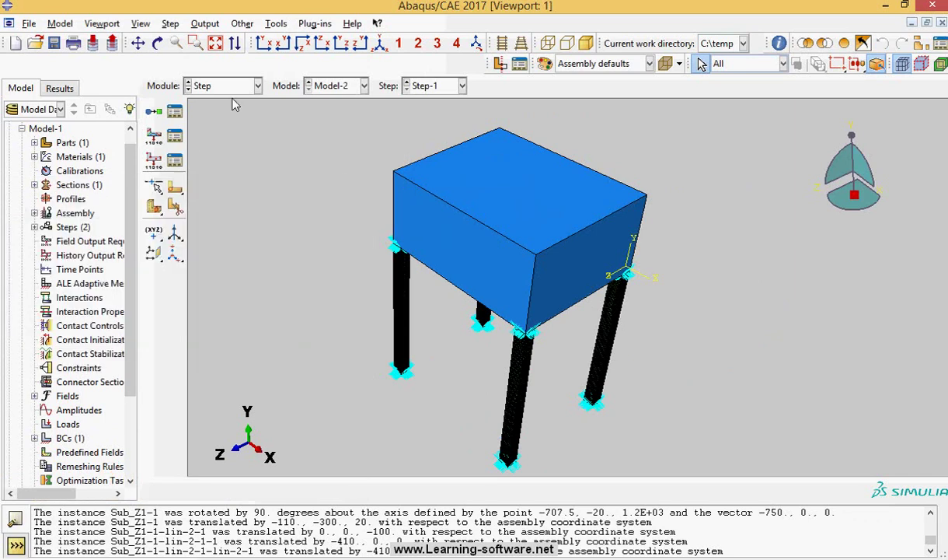
In the Interaction module, start a Tie constraint using the top mesh nodes of all four legs as the master node region.
{"action": "left_click", "coordinate": [233, 87]}
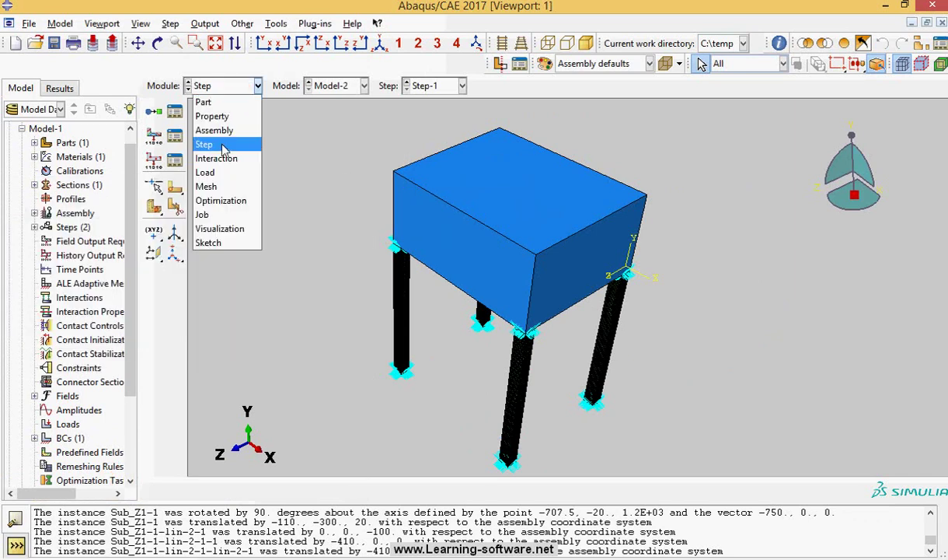
{"action": "left_click", "coordinate": [220, 158]}
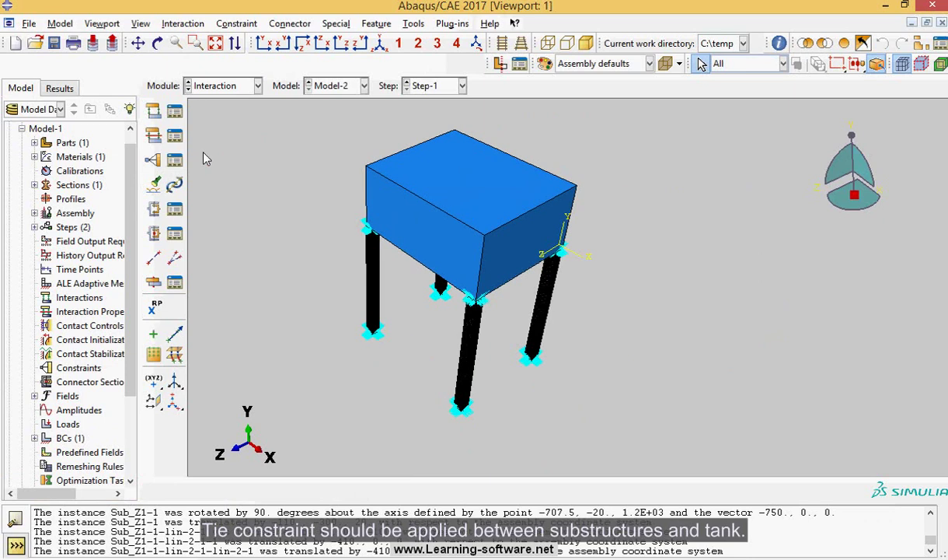
{"action": "left_click", "coordinate": [153, 160]}
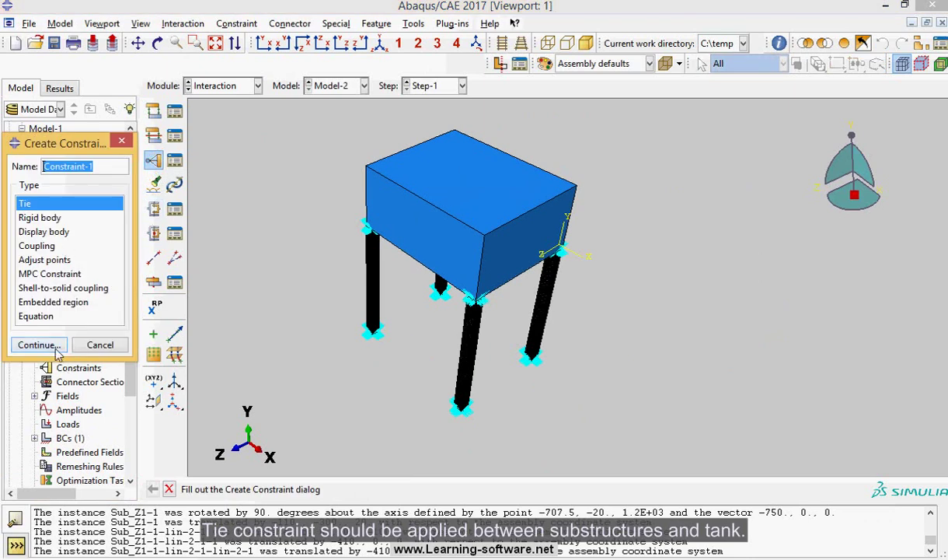
{"action": "left_click", "coordinate": [46, 345]}
{"action": "left_click", "coordinate": [335, 208]}
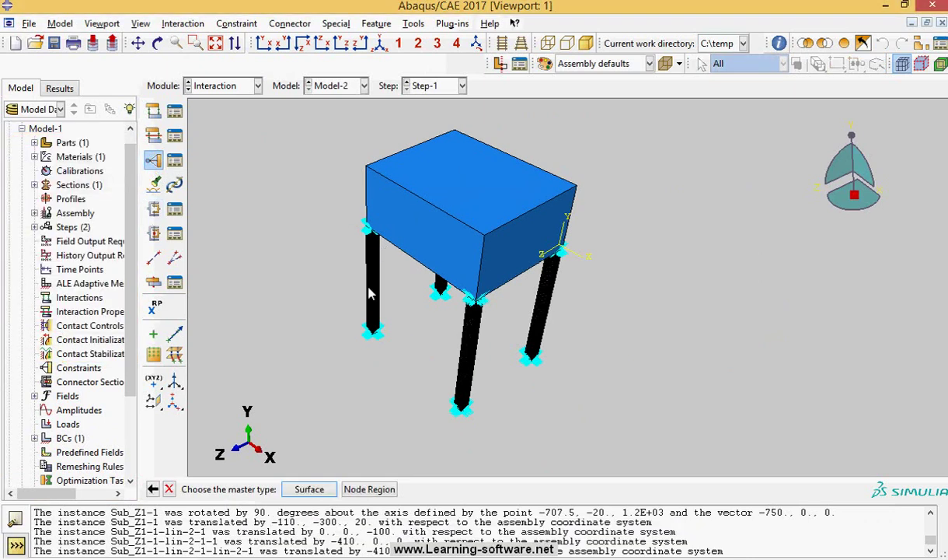
{"action": "left_click", "coordinate": [352, 489]}
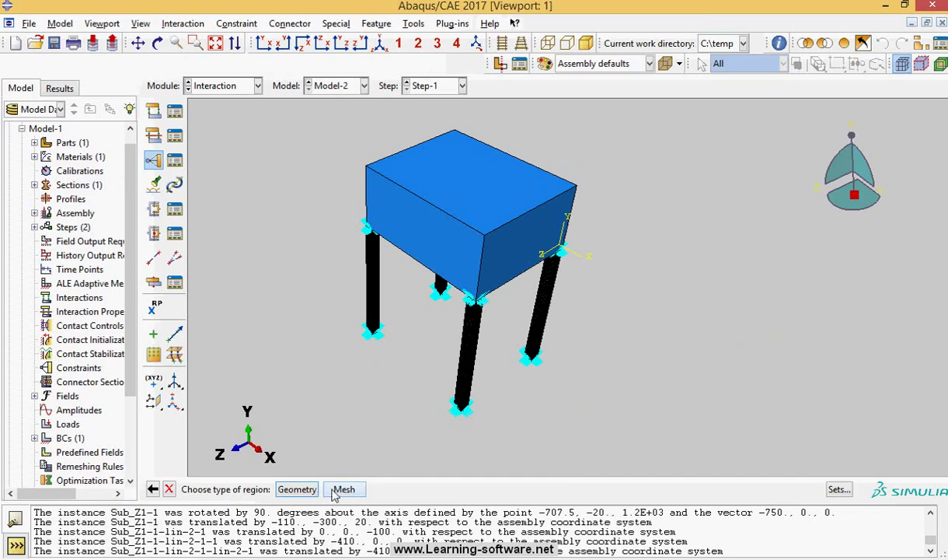
{"action": "left_click", "coordinate": [342, 488]}
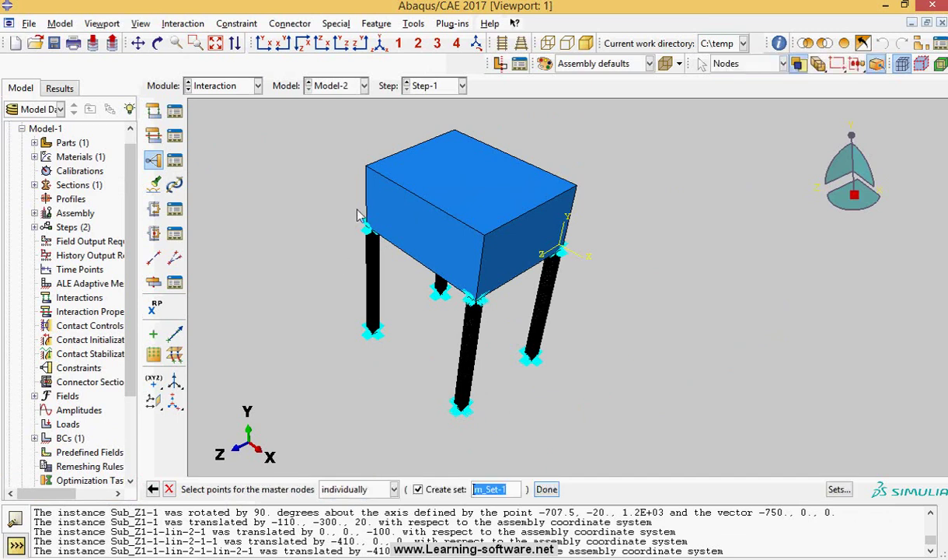
{"action": "left_click_drag", "start_coordinate": [356, 209], "coordinate": [401, 260]}
{"action": "left_click_drag", "start_coordinate": [509, 330], "coordinate": [459, 290]}
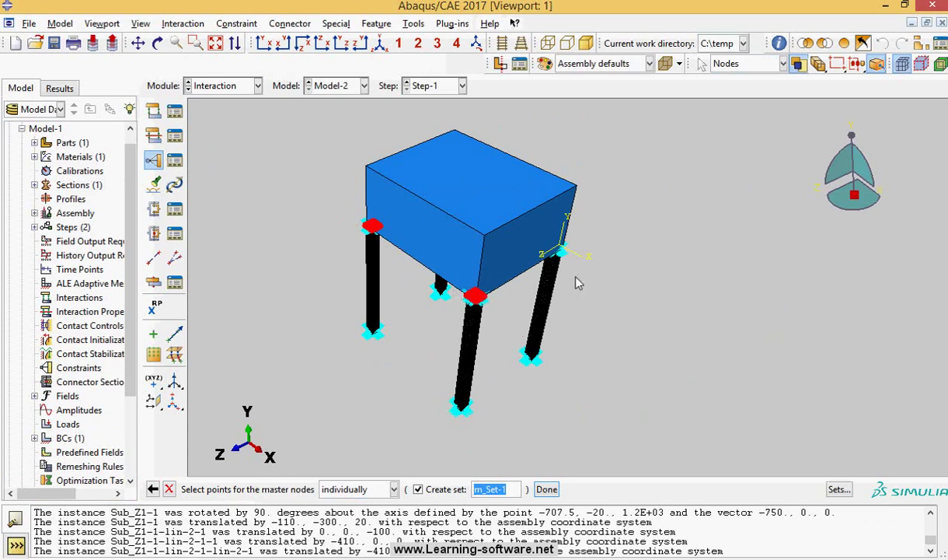
{"action": "left_click_drag", "start_coordinate": [572, 275], "coordinate": [514, 212]}
{"action": "left_click_drag", "start_coordinate": [425, 171], "coordinate": [479, 234]}
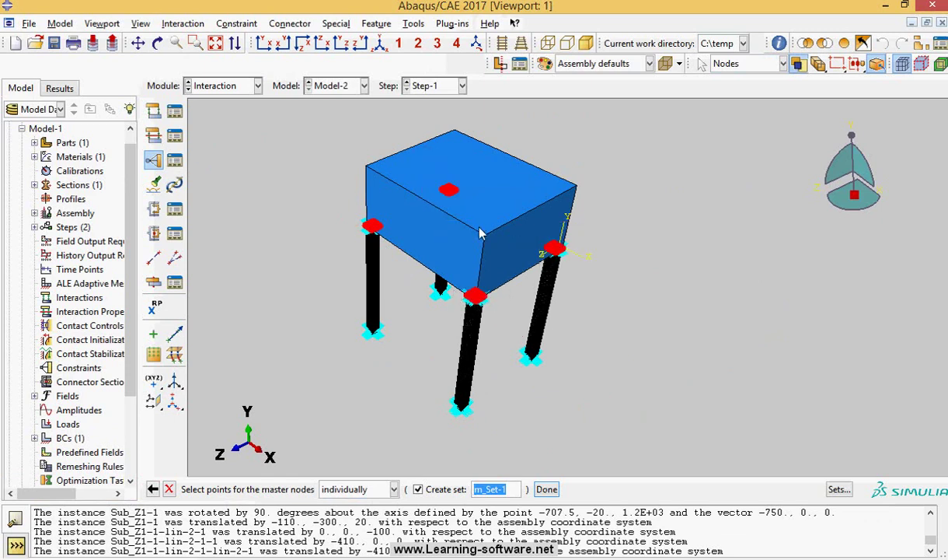
{"action": "middle_click", "coordinate": [280, 210]}
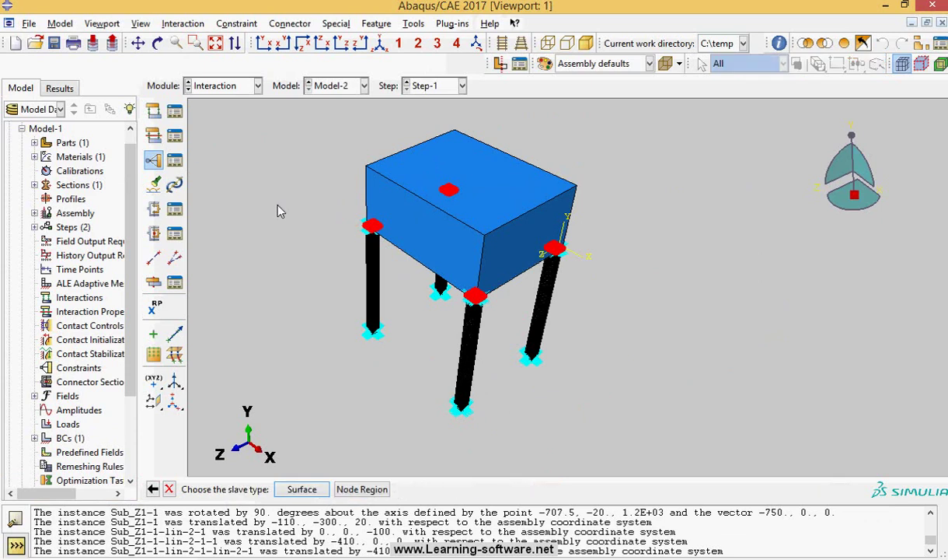
Assign the tank's bottom face as the slave surface and create the tie constraint with default settings.
{"action": "left_click", "coordinate": [302, 490]}
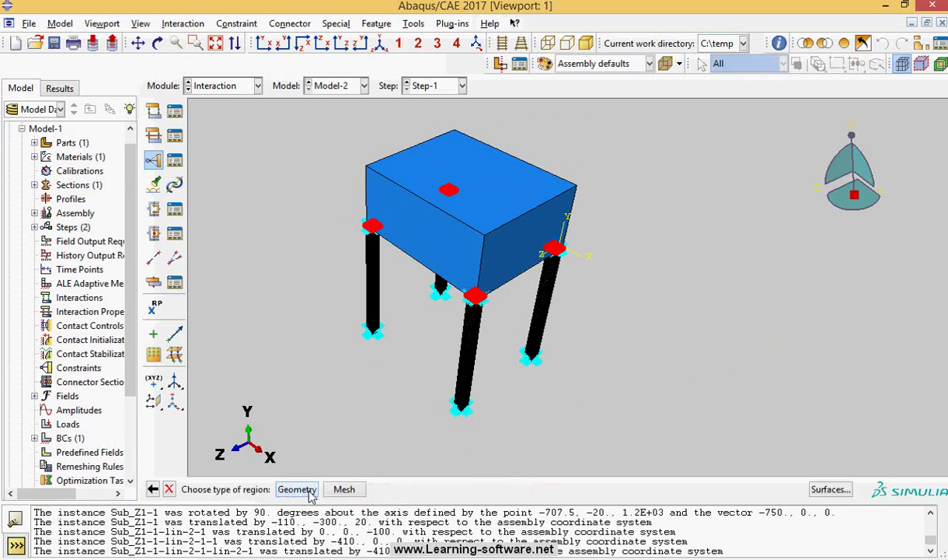
{"action": "left_click", "coordinate": [309, 493]}
{"action": "left_click", "coordinate": [159, 43]}
{"action": "left_click_drag", "start_coordinate": [546, 286], "coordinate": [533, 238]}
{"action": "left_click", "coordinate": [493, 237]}
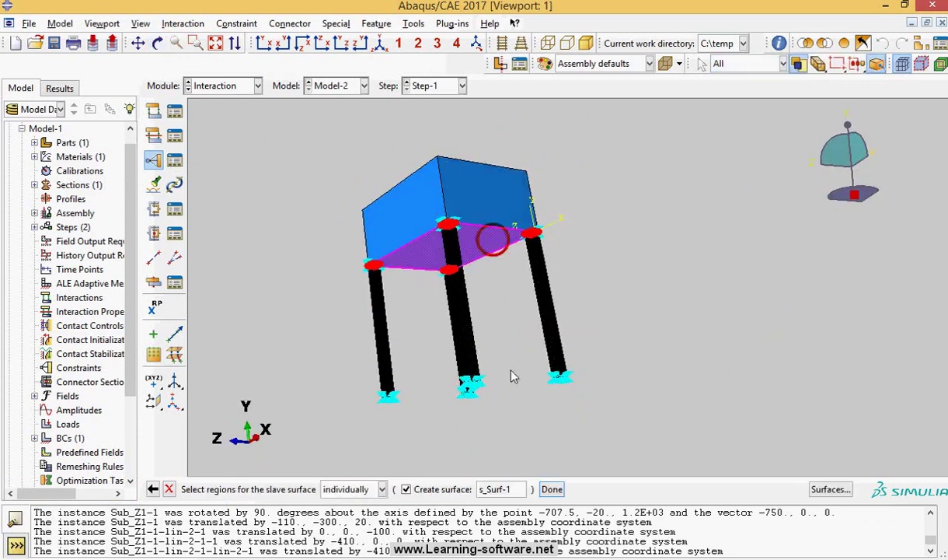
{"action": "left_click", "coordinate": [549, 490]}
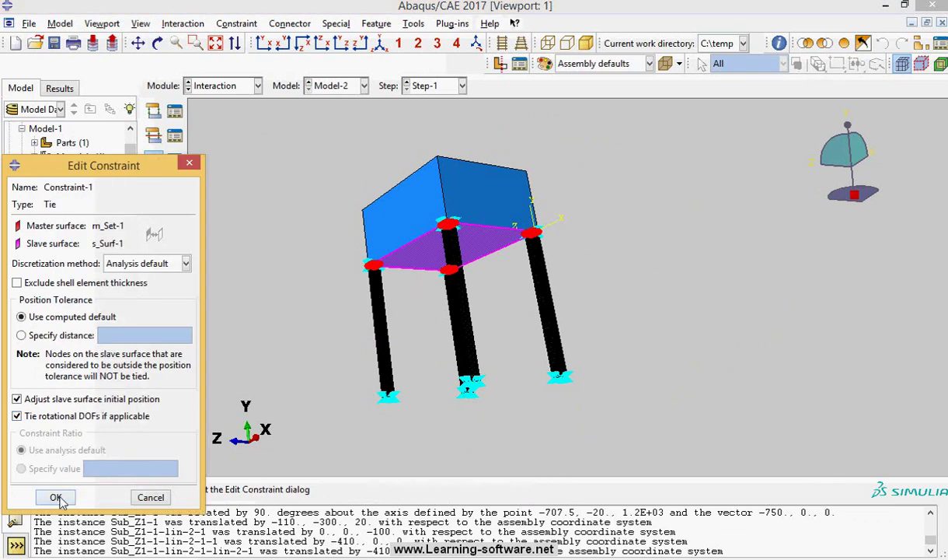
{"action": "left_click", "coordinate": [56, 497]}
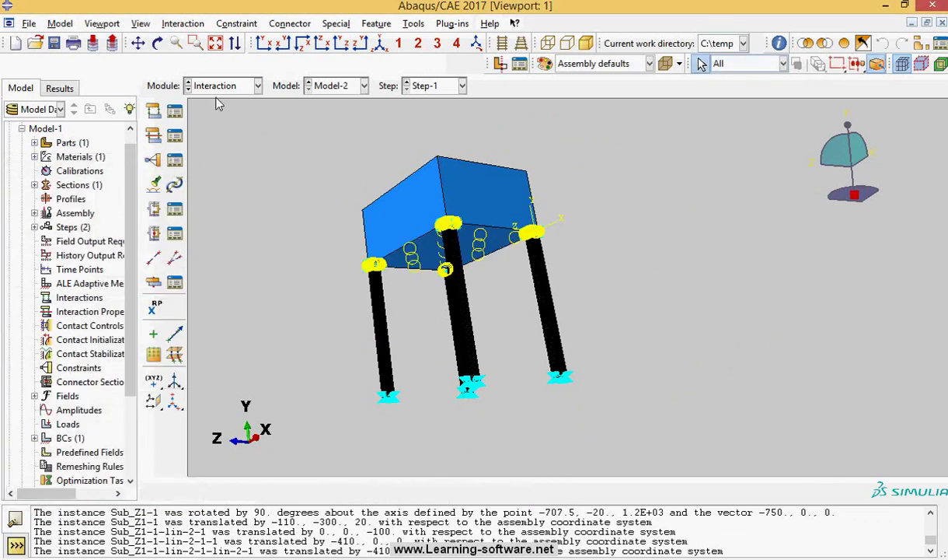
Switch to the Load module and begin a Displacement/Rotation boundary condition named BC-1 in Step-1.
{"action": "left_click", "coordinate": [157, 42]}
{"action": "left_click_drag", "start_coordinate": [489, 196], "coordinate": [553, 307]}
{"action": "left_click_drag", "start_coordinate": [591, 372], "coordinate": [501, 363]}
{"action": "key", "text": "Escape"}
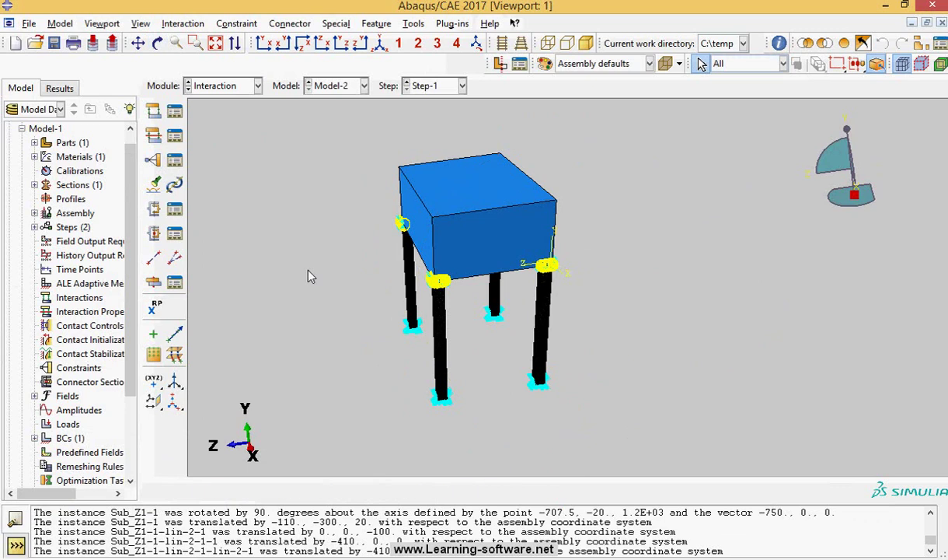
{"action": "left_click", "coordinate": [257, 85]}
{"action": "left_click", "coordinate": [204, 173]}
{"action": "left_click", "coordinate": [150, 133]}
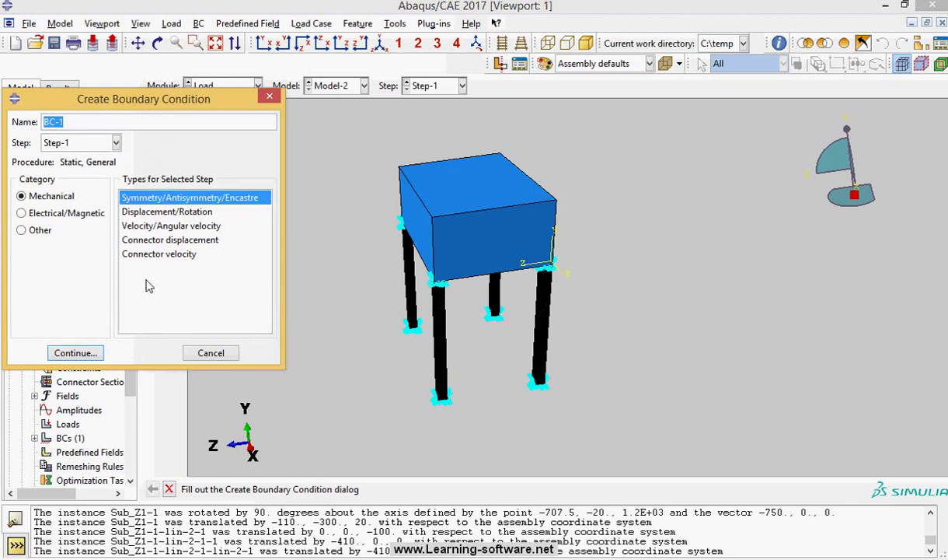
{"action": "left_click", "coordinate": [149, 211]}
{"action": "left_click", "coordinate": [72, 354]}
Apply BC-1 to the mesh nodes at the bottom ends of all four legs, restraining the three translations.
{"action": "left_click", "coordinate": [537, 391]}
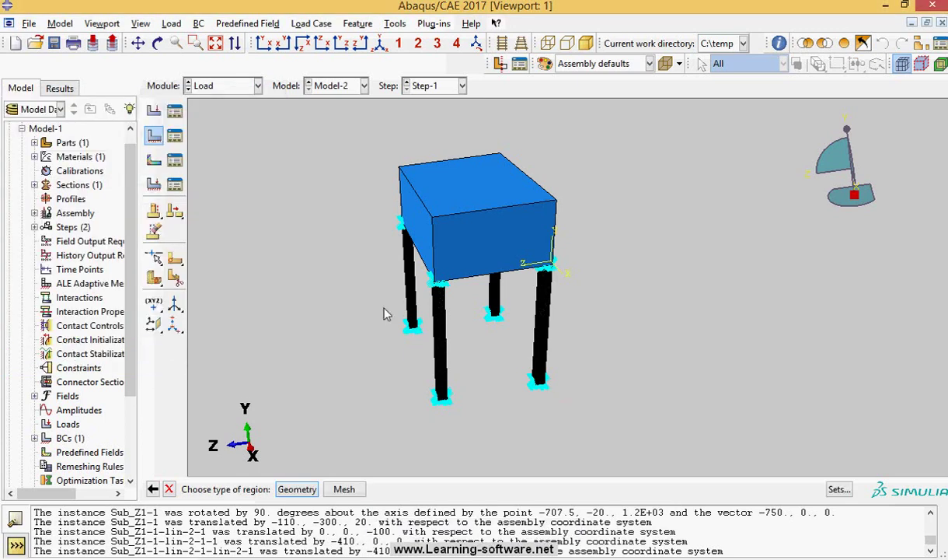
{"action": "left_click", "coordinate": [344, 490]}
{"action": "left_click_drag", "start_coordinate": [568, 431], "coordinate": [352, 287]}
{"action": "left_click", "coordinate": [565, 492]}
{"action": "left_click", "coordinate": [19, 258]}
{"action": "left_click", "coordinate": [25, 279]}
{"action": "left_click", "coordinate": [25, 298]}
{"action": "left_click", "coordinate": [57, 439]}
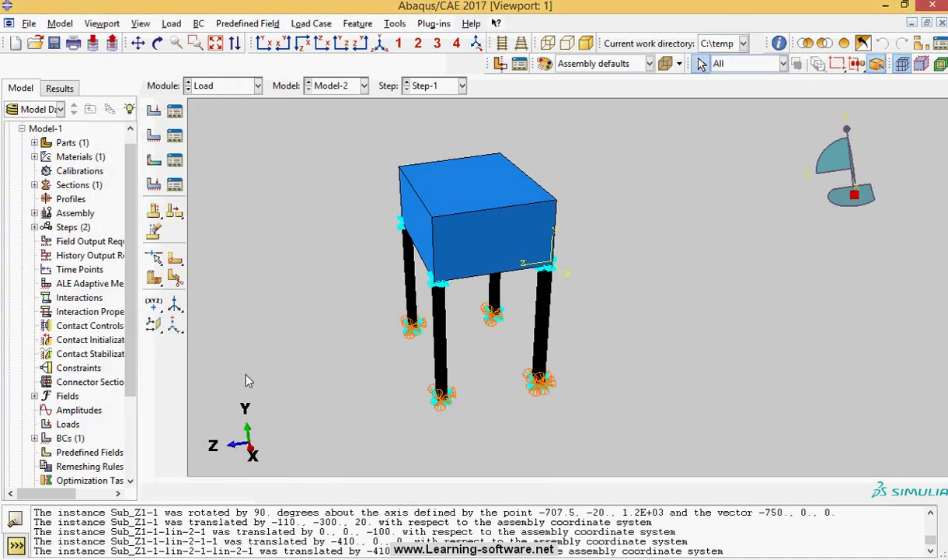
Create the uniform pressure load Load-1 in Step-1 on the front side face of the tank.
{"action": "scroll", "coordinate": [307, 358], "scroll_direction": "down", "scroll_amount": 1}
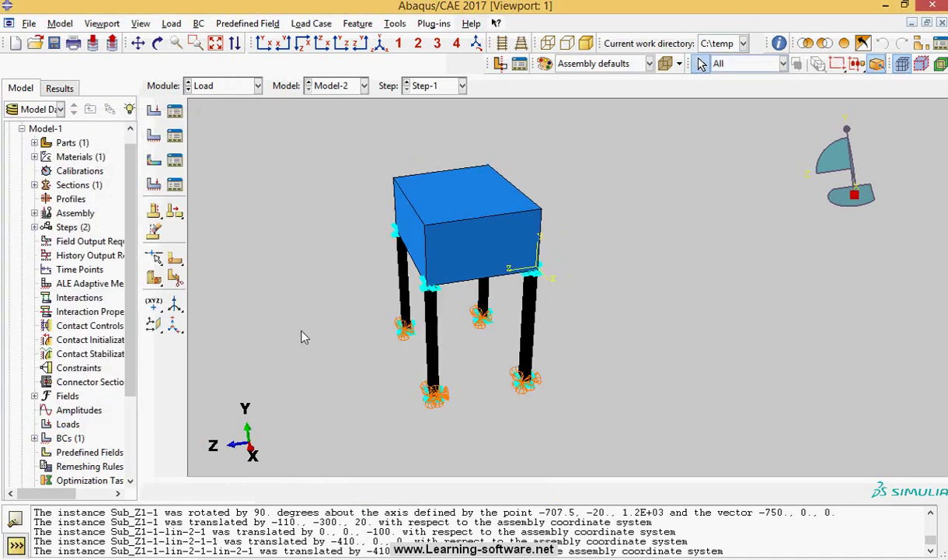
{"action": "left_click", "coordinate": [152, 111]}
{"action": "left_click", "coordinate": [140, 270]}
{"action": "left_click", "coordinate": [69, 397]}
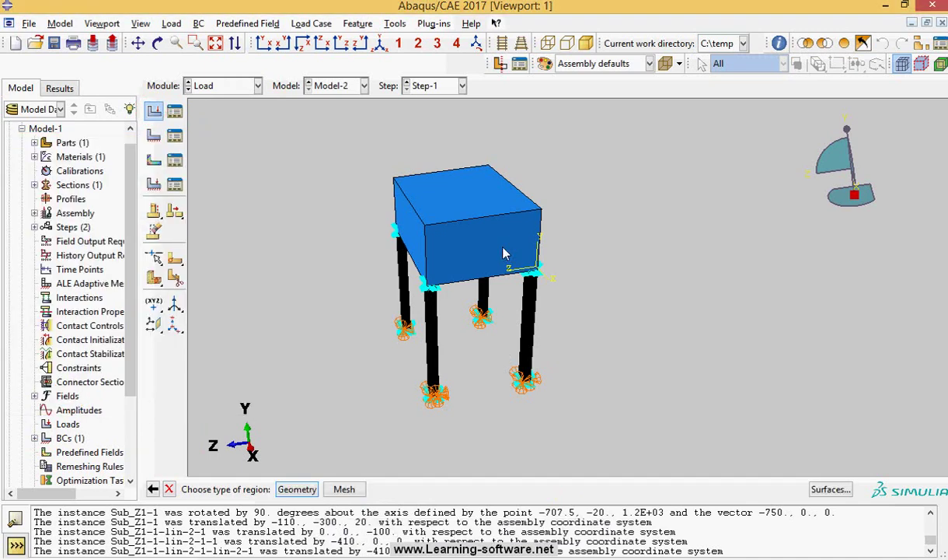
{"action": "left_click", "coordinate": [310, 489]}
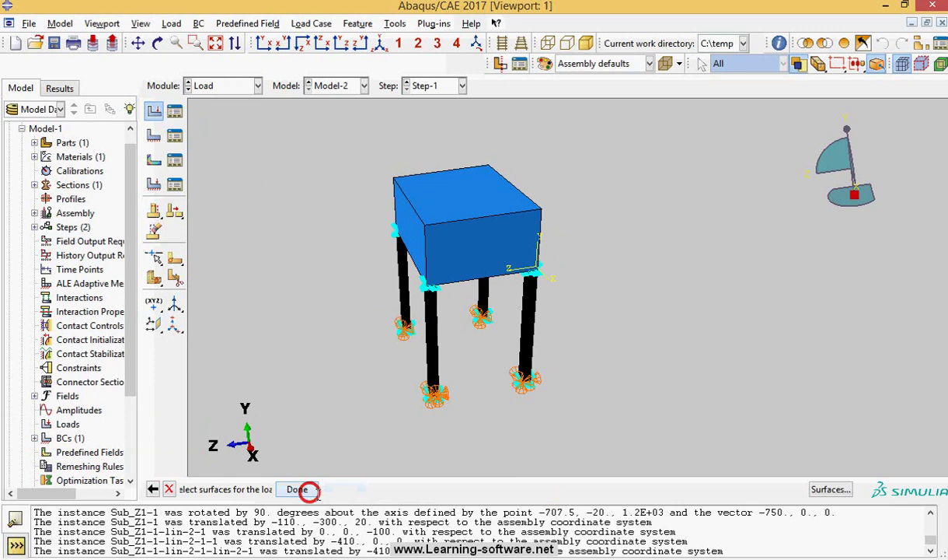
{"action": "left_click", "coordinate": [477, 249]}
{"action": "left_click", "coordinate": [521, 489]}
{"action": "left_click", "coordinate": [75, 282]}
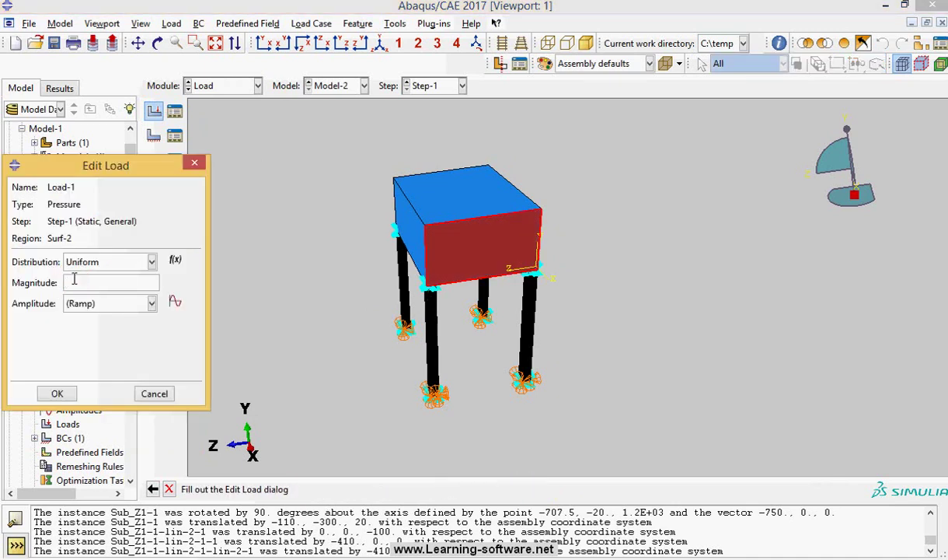
{"action": "left_click", "coordinate": [63, 394]}
Switch to the Mesh module and set the Tank part as the object to mesh.
{"action": "left_click", "coordinate": [250, 87]}
{"action": "left_click", "coordinate": [215, 185]}
{"action": "left_click", "coordinate": [469, 86]}
{"action": "left_click", "coordinate": [529, 85]}
{"action": "left_click", "coordinate": [519, 116]}
Seed the Tank part with an approximate global size of 100 and generate its mesh.
{"action": "left_click", "coordinate": [155, 112]}
{"action": "left_click", "coordinate": [108, 374]}
{"action": "left_click", "coordinate": [124, 228]}
{"action": "double_click", "coordinate": [124, 228]}
{"action": "type", "text": "100"}
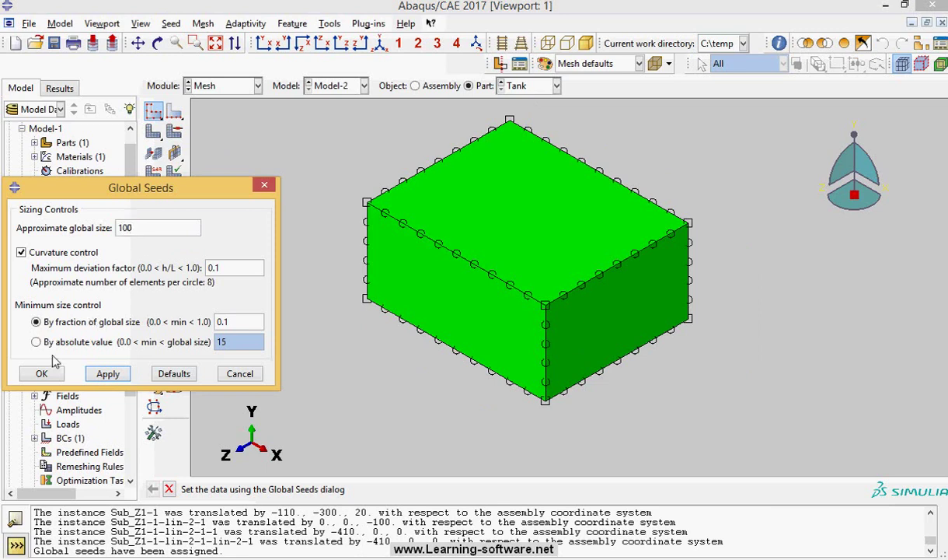
{"action": "left_click", "coordinate": [42, 374]}
{"action": "left_click", "coordinate": [277, 488]}
Switch to the Job module and create a job named general for Model-2 with default settings.
{"action": "left_click", "coordinate": [256, 86]}
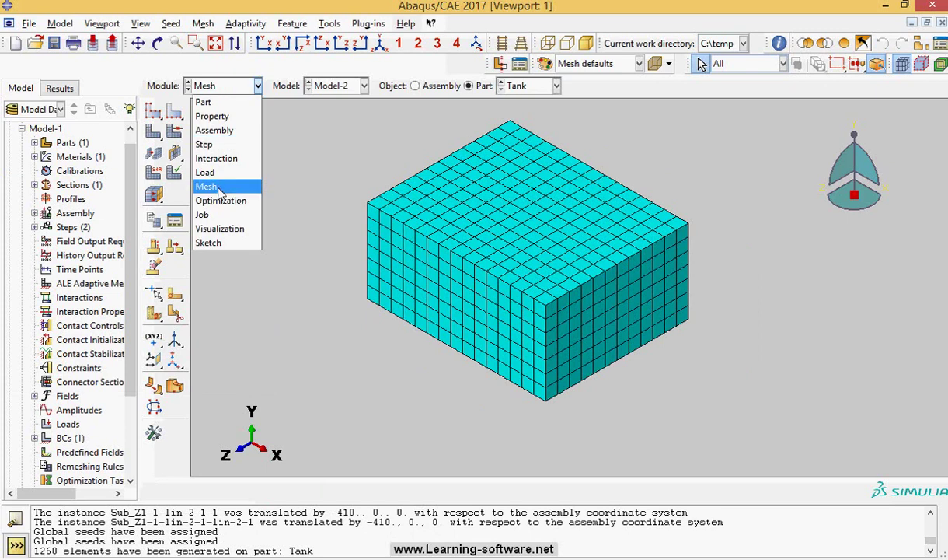
{"action": "left_click", "coordinate": [206, 214]}
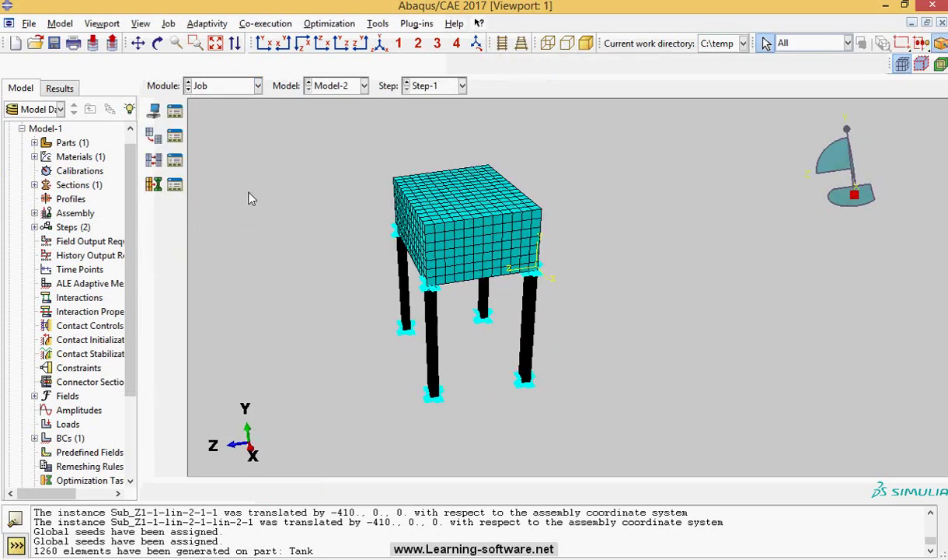
{"action": "left_click", "coordinate": [153, 111]}
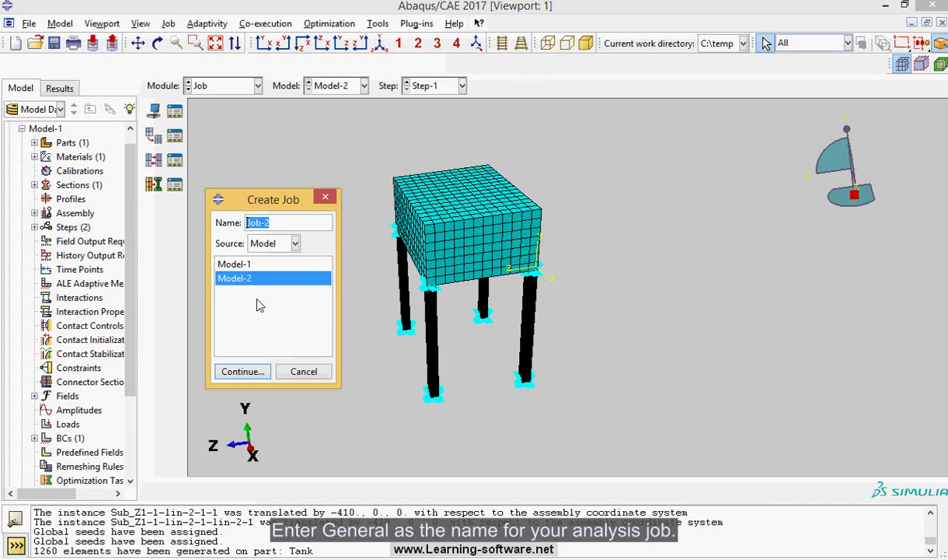
{"action": "type", "text": "general"}
{"action": "left_click", "coordinate": [242, 371]}
{"action": "left_click", "coordinate": [91, 429]}
Submit the general job, accept the renumbering of conflicting node and element labels, and monitor its progress.
{"action": "left_click", "coordinate": [167, 112]}
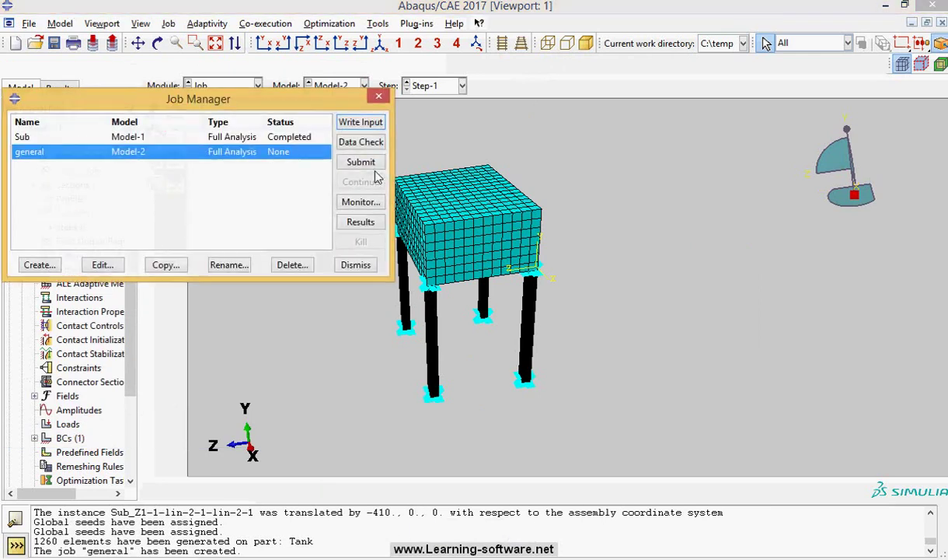
{"action": "left_click", "coordinate": [361, 163]}
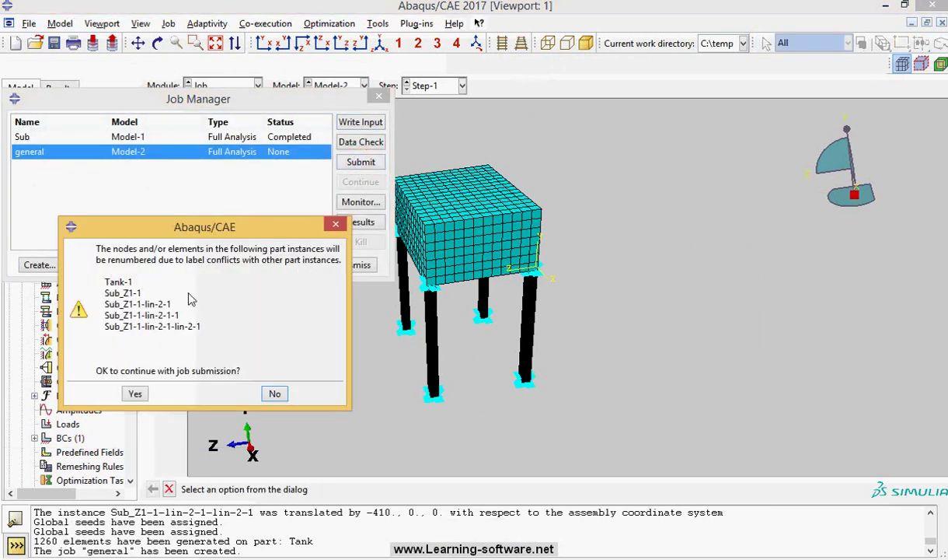
{"action": "left_click", "coordinate": [133, 393]}
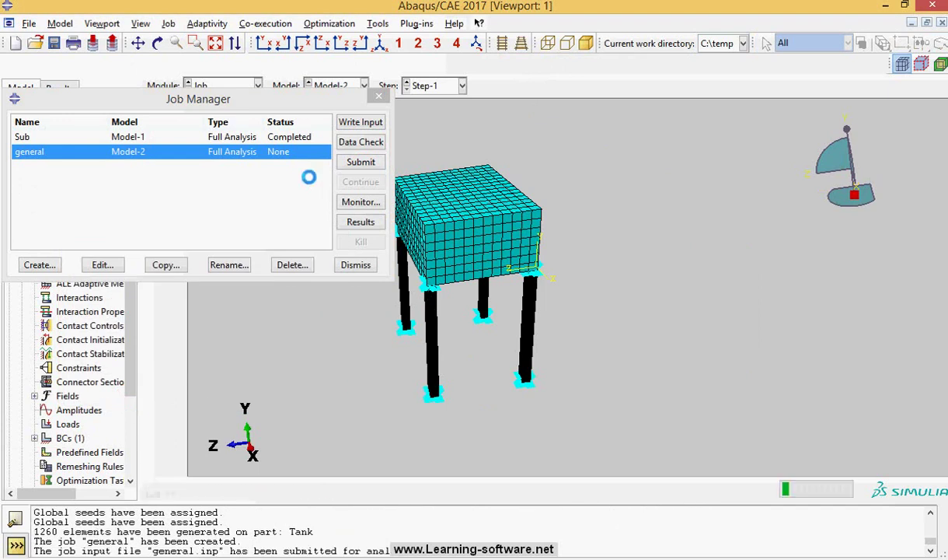
{"action": "left_click", "coordinate": [361, 201]}
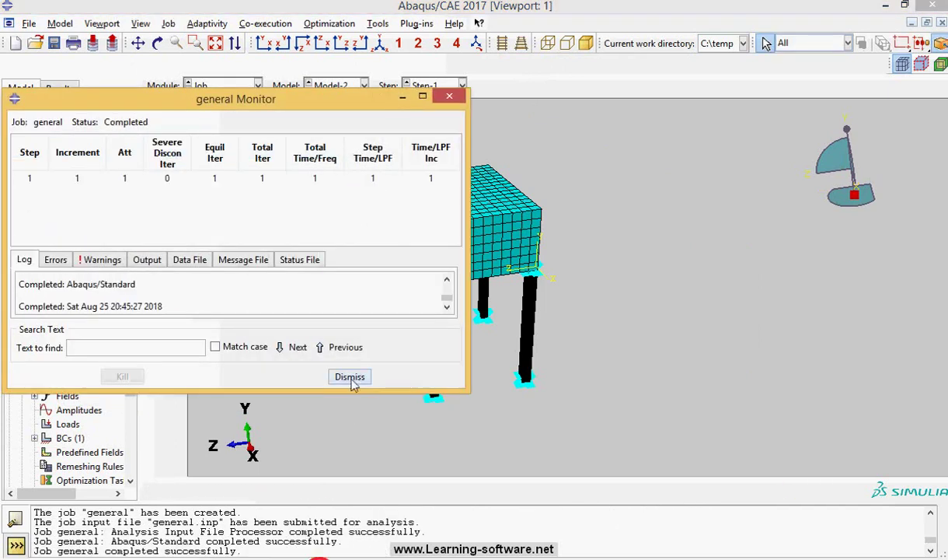
{"action": "left_click", "coordinate": [349, 377]}
Open the results of the general job, view the tank's Mises stress contours, and return to the undeformed shape.
{"action": "left_click", "coordinate": [363, 222]}
{"action": "scroll", "coordinate": [289, 293], "scroll_direction": "up", "scroll_amount": 2}
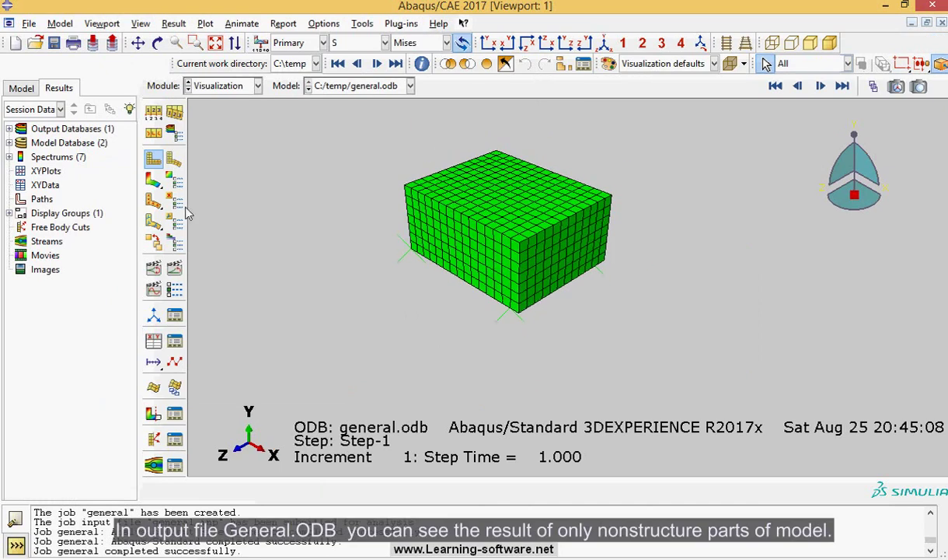
{"action": "left_click", "coordinate": [154, 181]}
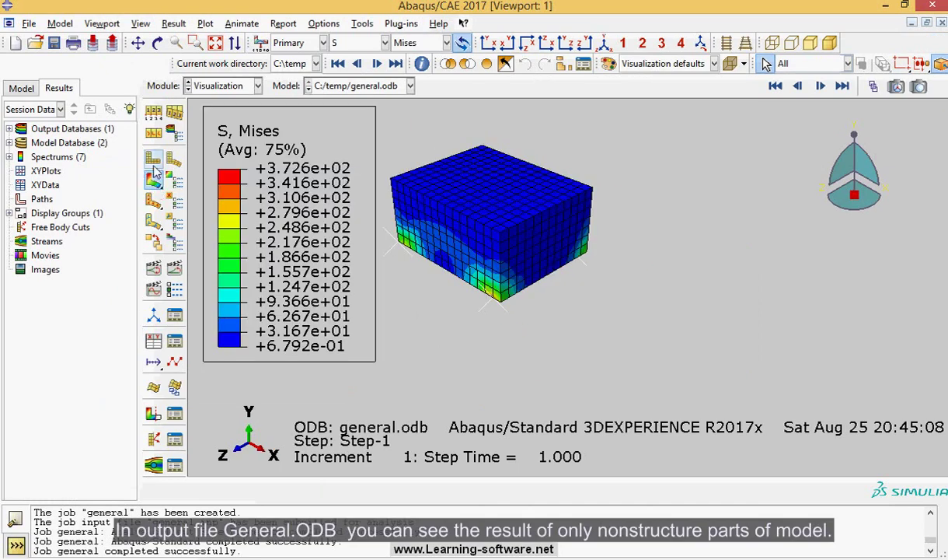
{"action": "left_click", "coordinate": [153, 159]}
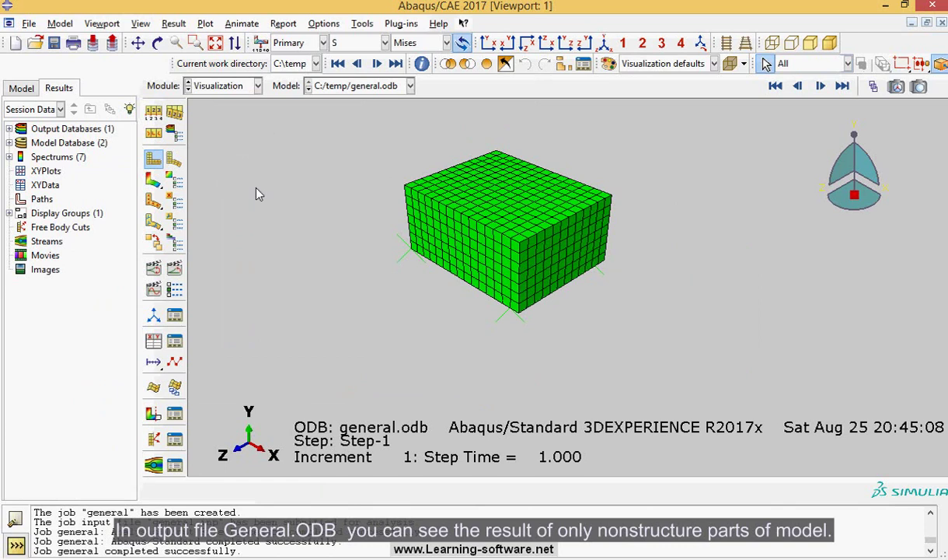
Open the four substructure output databases general_1261.odb through general_1264.odb together.
{"action": "left_click", "coordinate": [35, 42]}
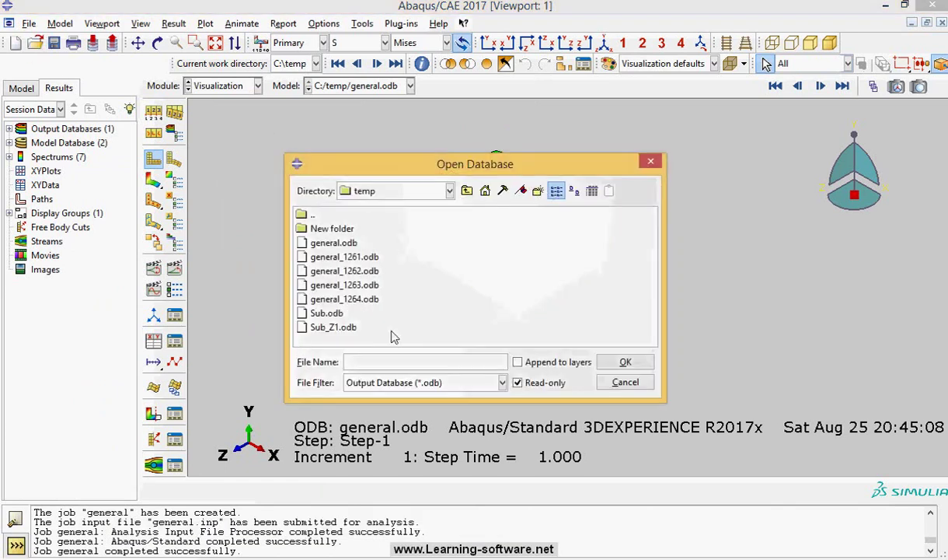
{"action": "left_click", "coordinate": [366, 258]}
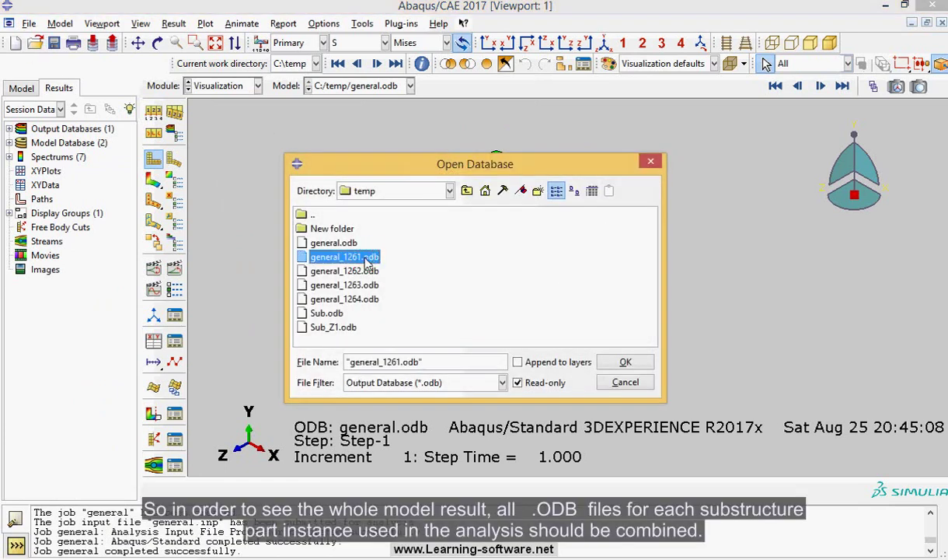
{"action": "left_click", "coordinate": [344, 296], "text": "shift"}
{"action": "left_click", "coordinate": [624, 362]}
View the Mises stress contours of general_1264.odb, return to the undeformed shape, and check the list of open databases.
{"action": "left_click", "coordinate": [154, 179]}
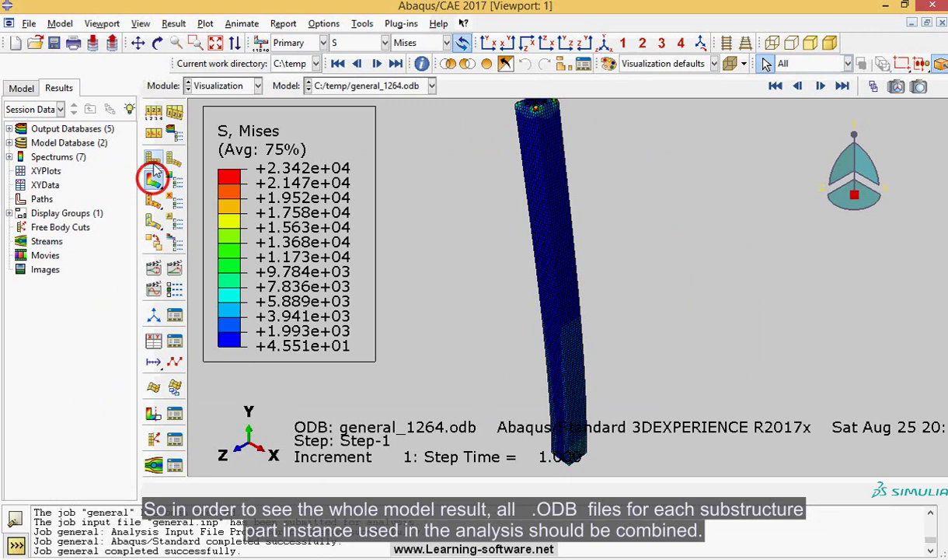
{"action": "left_click", "coordinate": [153, 158]}
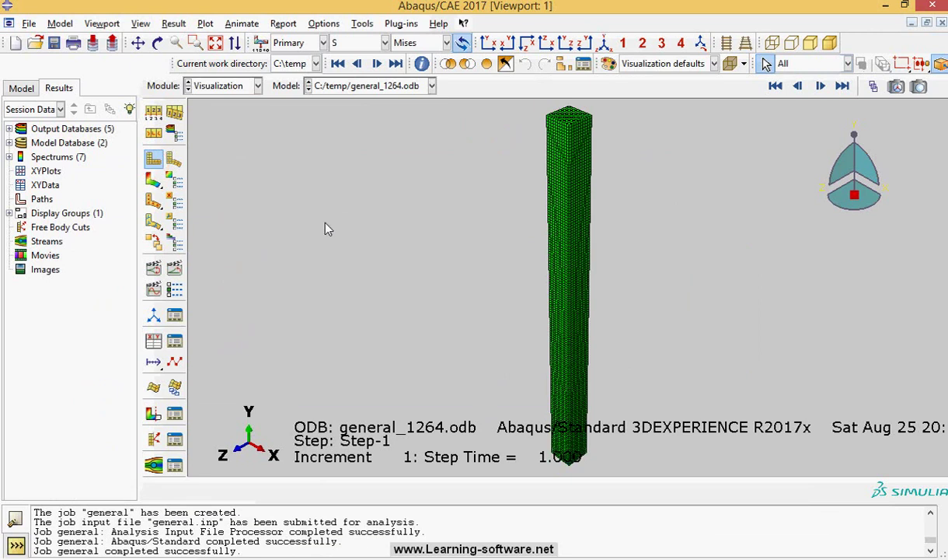
{"action": "left_click", "coordinate": [385, 85]}
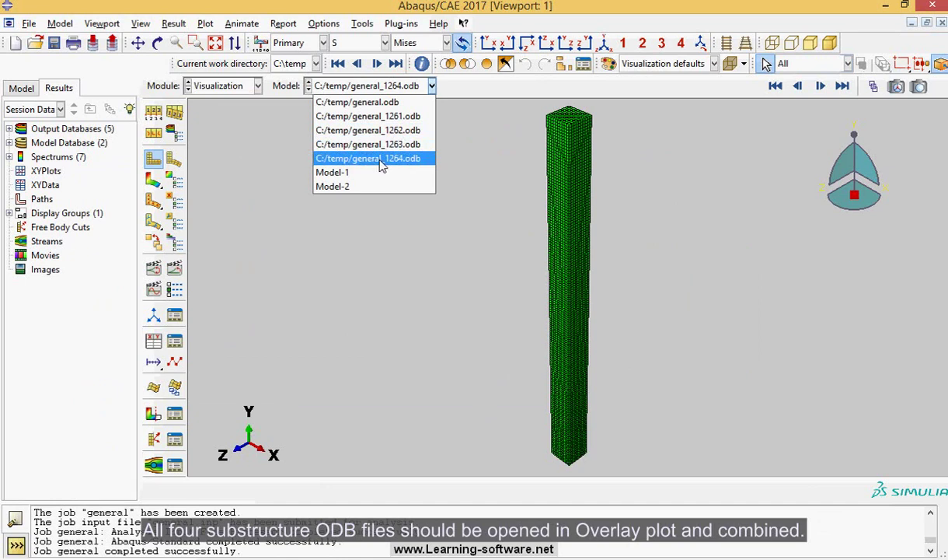
{"action": "left_click", "coordinate": [265, 147]}
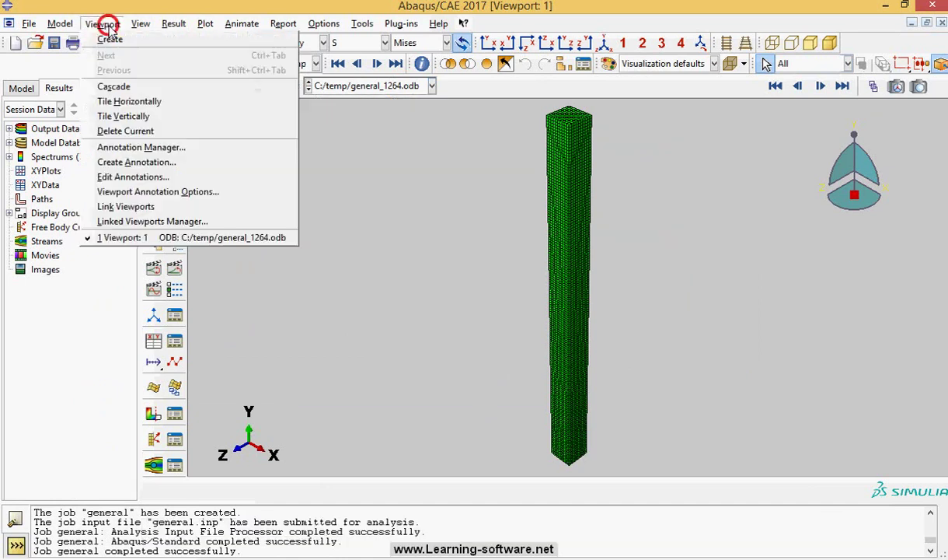